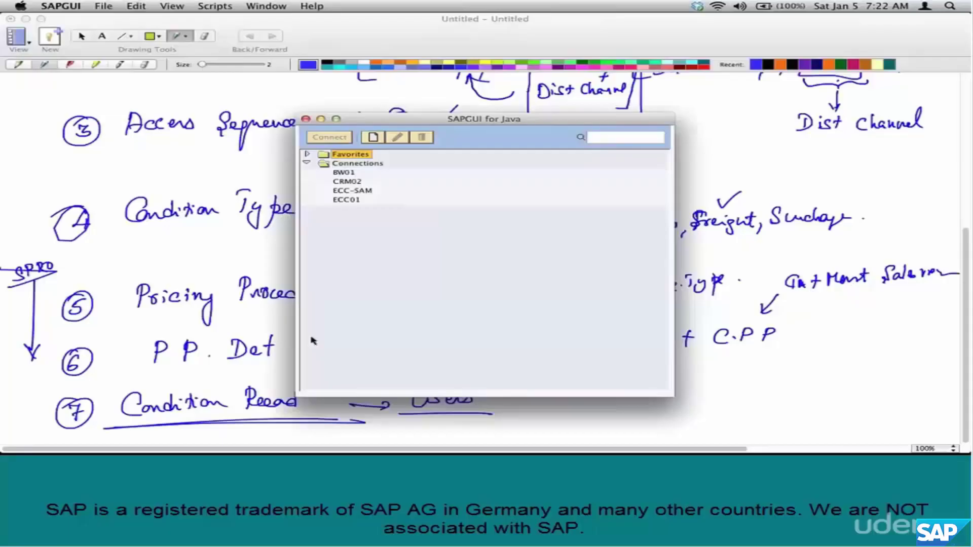
# Run transaction SPRO from the SAP Easy Access command field
pyautogui.write('p')
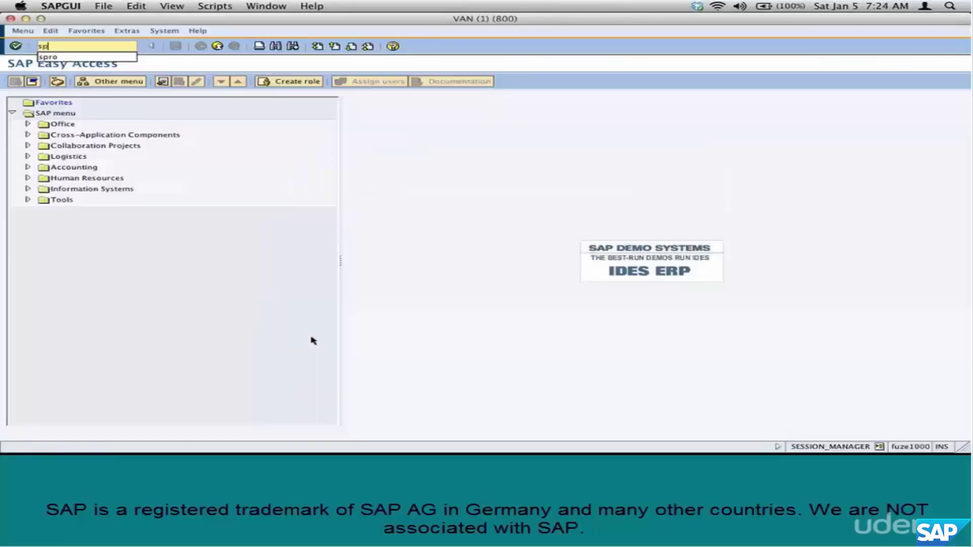
pyautogui.write('ro')
pyautogui.press('Return')
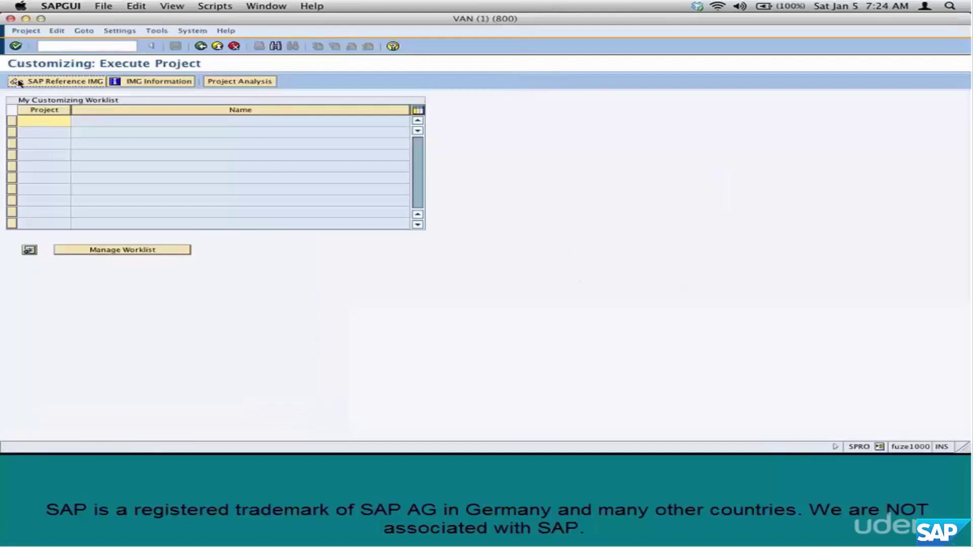
# In the SAP Reference IMG, expand Sales and Distribution > Basic Functions > Pricing > Pricing Control
pyautogui.click(57, 82)
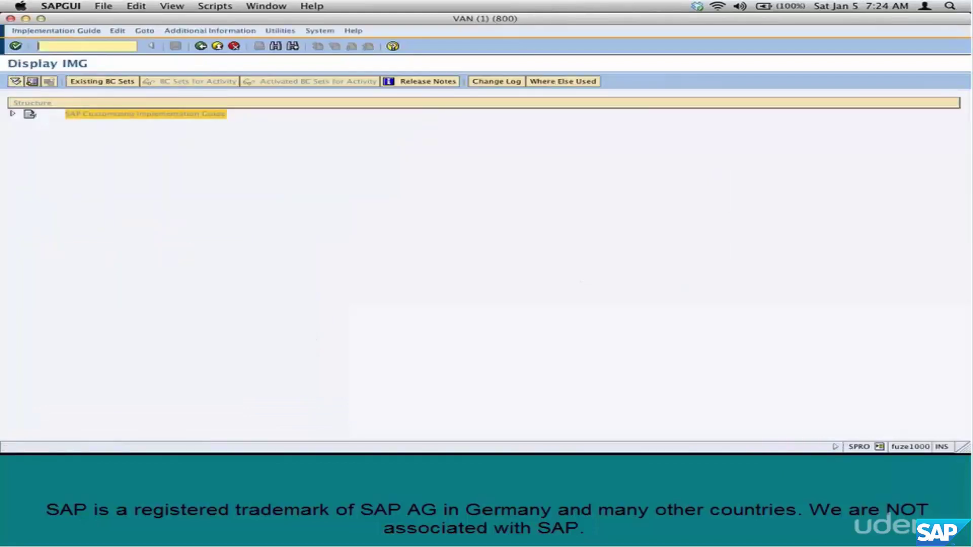
pyautogui.click(13, 114)
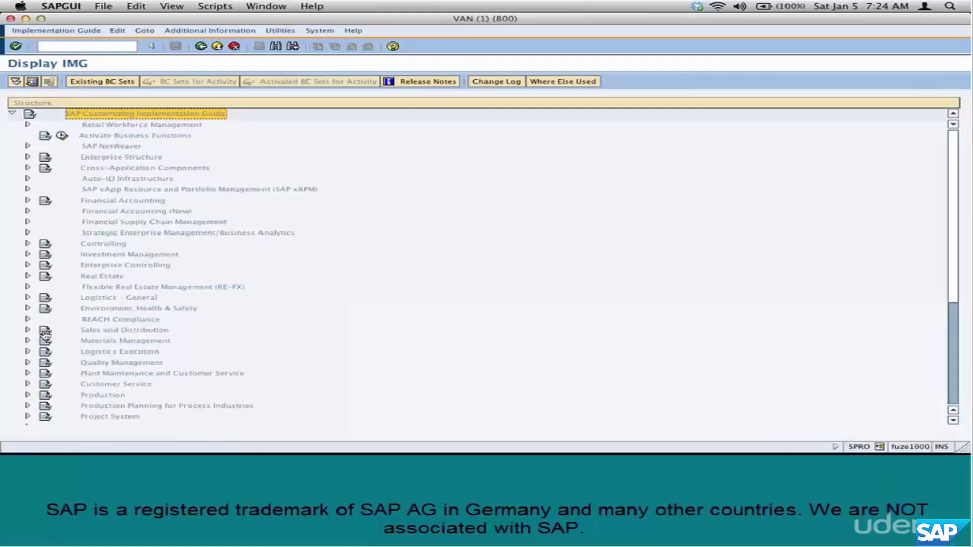
pyautogui.click(28, 331)
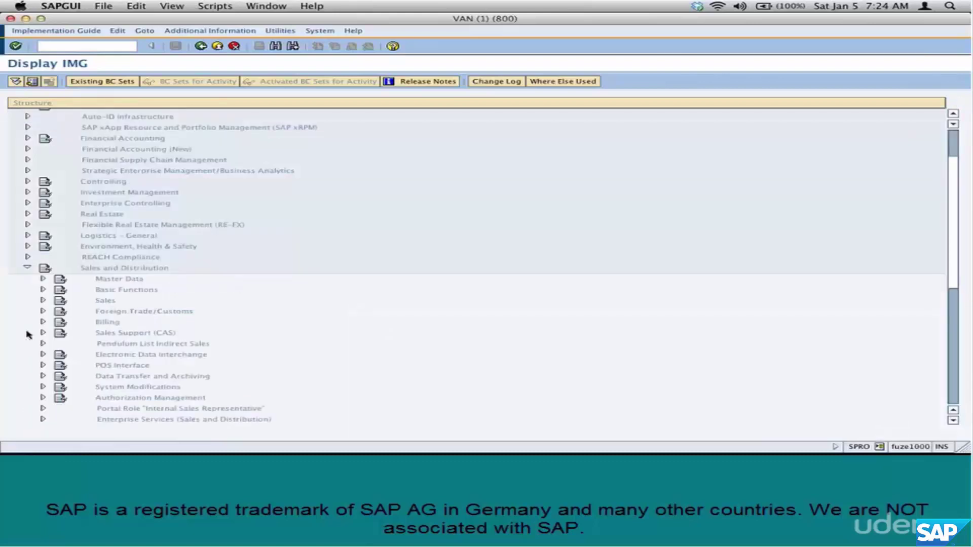
pyautogui.click(43, 290)
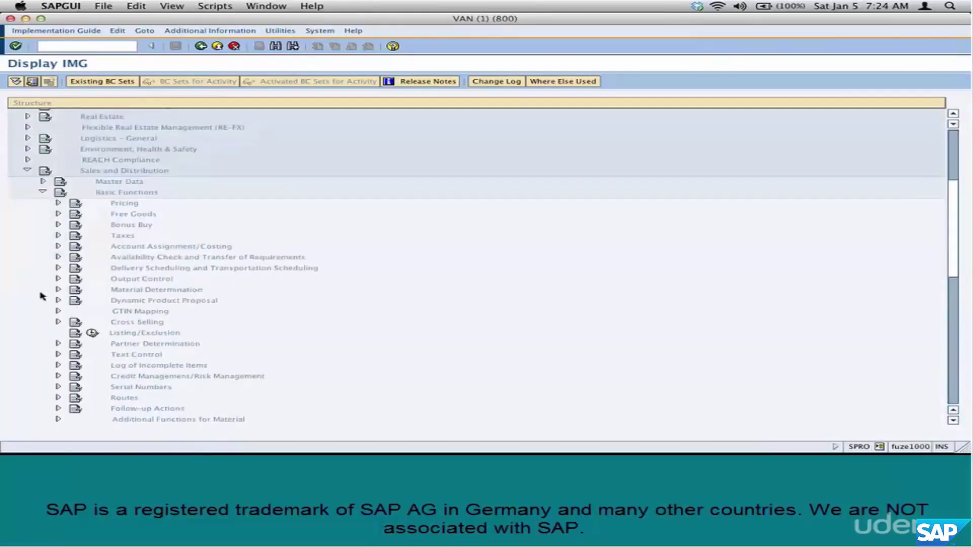
pyautogui.click(58, 203)
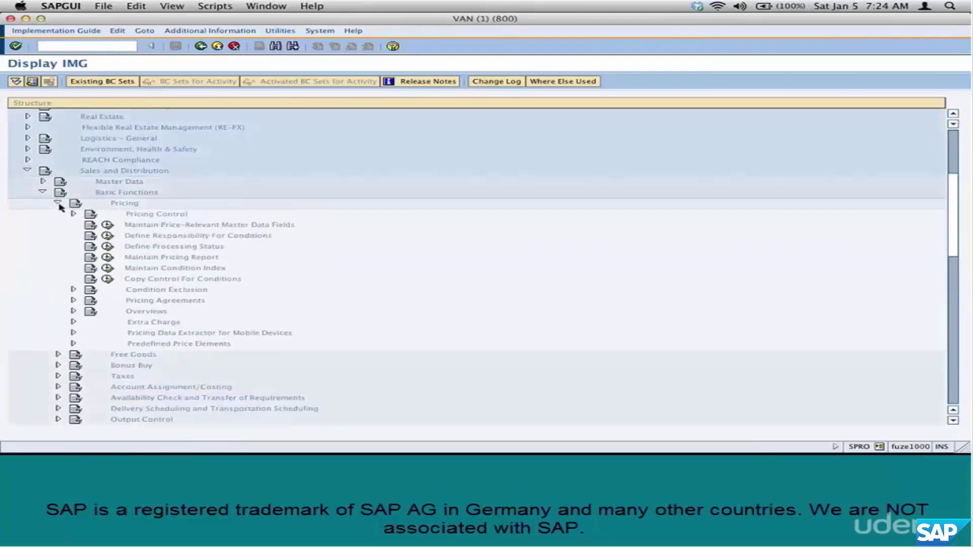
pyautogui.click(75, 214)
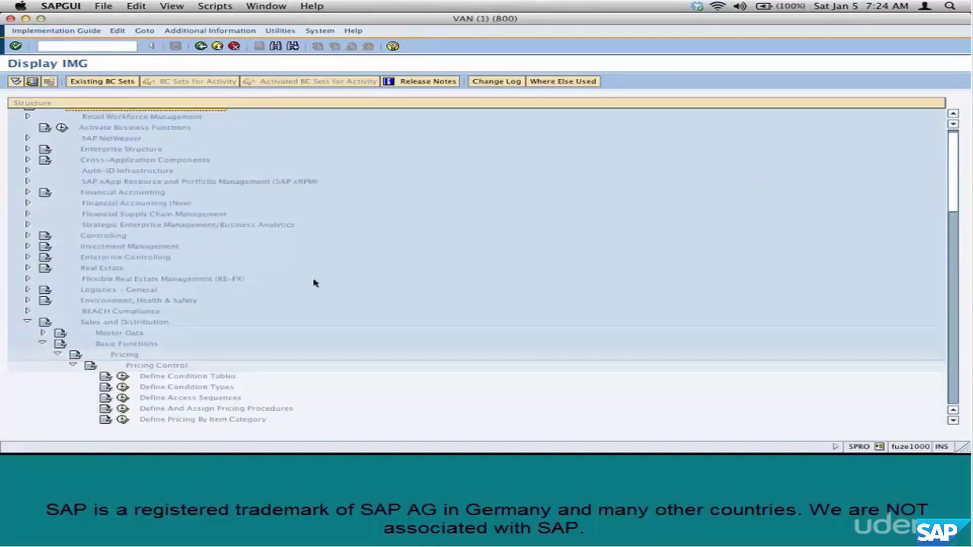
# Step through the Pricing Control activities: Define Condition Tables, Condition Types, Access Sequences
pyautogui.scroll(-10, 314, 283)
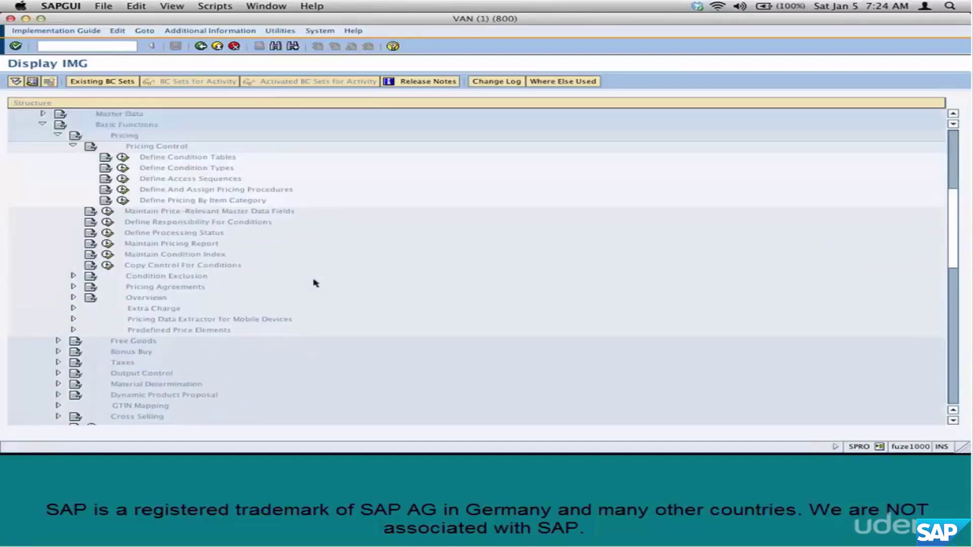
pyautogui.scroll(1, 315, 283)
pyautogui.click(214, 180)
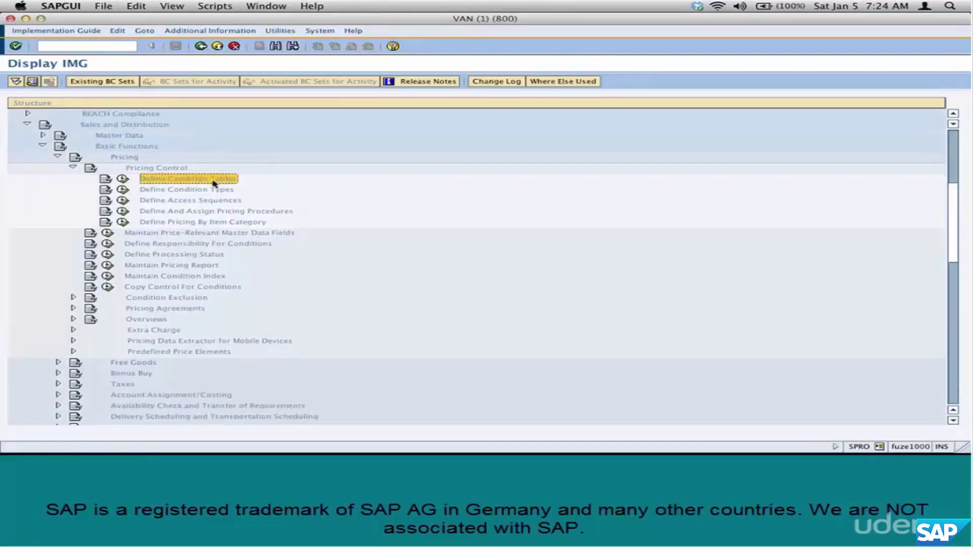
pyautogui.press('Down')
pyautogui.press('Down')
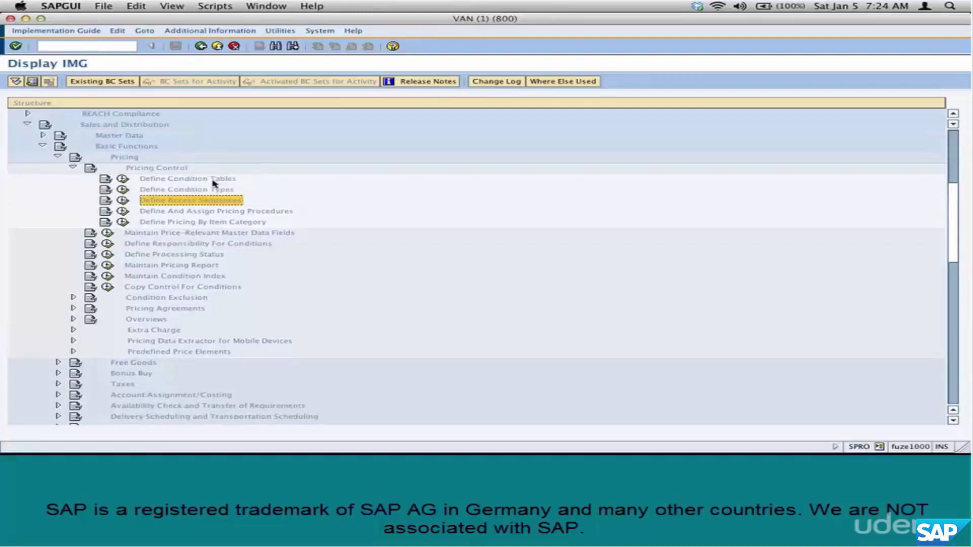
pyautogui.press('Down')
pyautogui.press('Down')
pyautogui.press('Down')
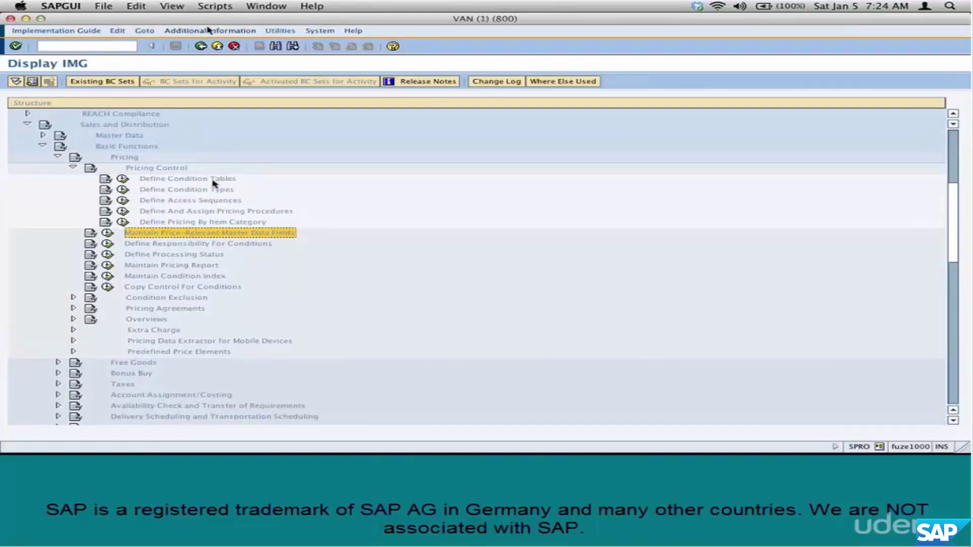
# Go back to SAP Easy Access and start transaction VOK0
pyautogui.click(201, 46)
pyautogui.click(200, 46)
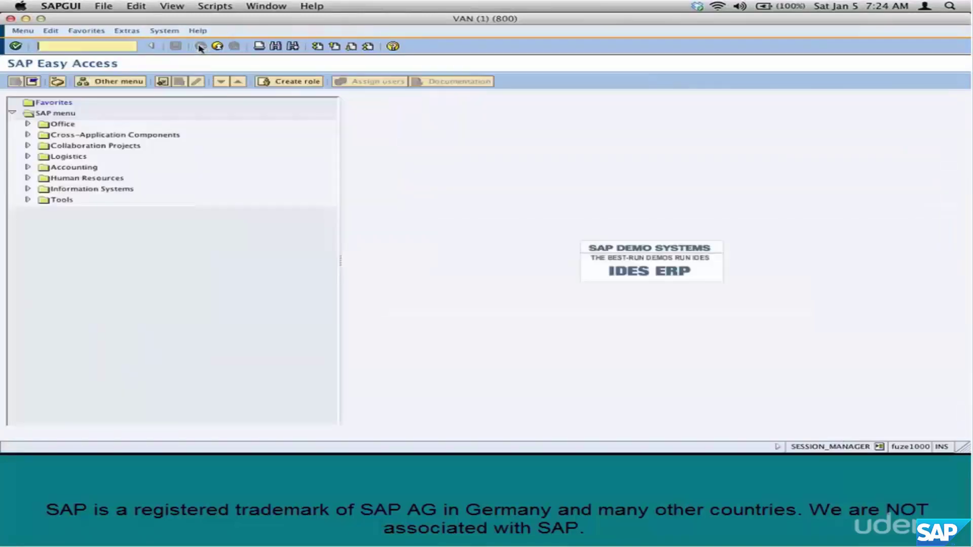
pyautogui.write('v')
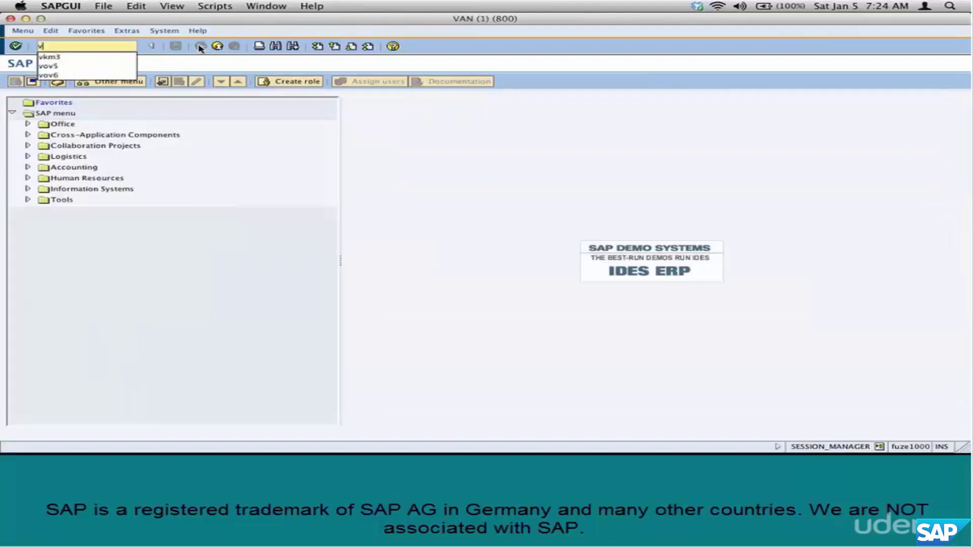
pyautogui.write('ok')
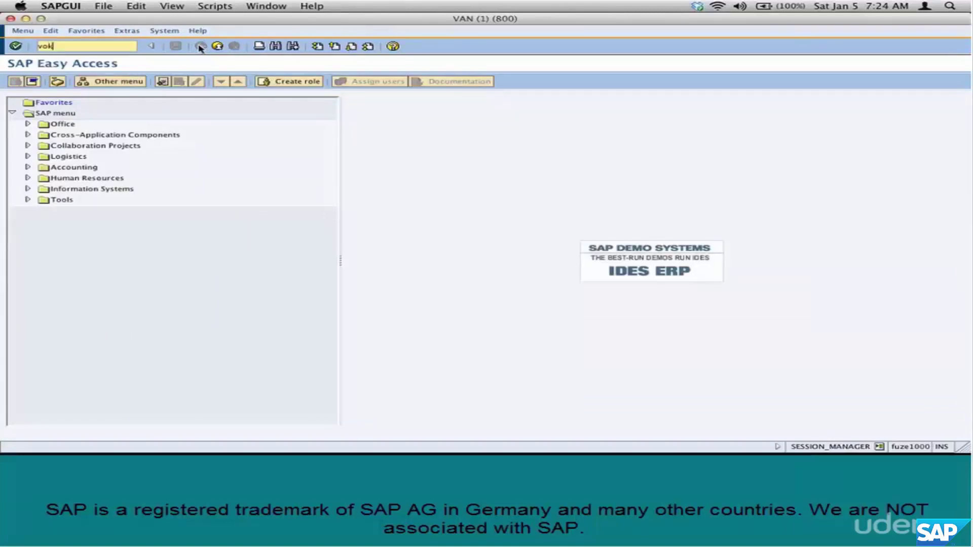
pyautogui.write('0')
pyautogui.press('Return')
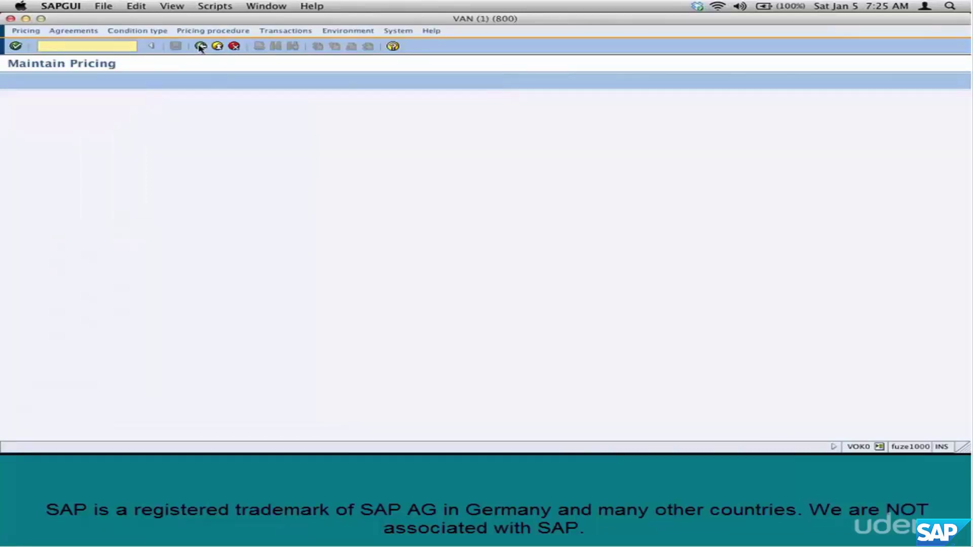
# Browse the VOK0 Transactions, Agreements and Environment menus toward the condition table field catalog
pyautogui.click(342, 32)
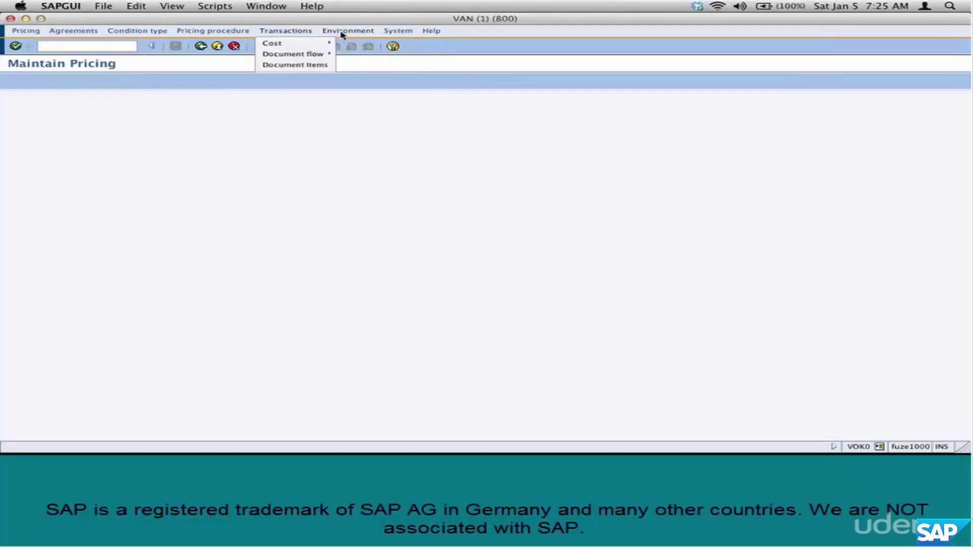
pyautogui.press('Left')
pyautogui.press('Left')
pyautogui.press('Left')
pyautogui.press('Left')
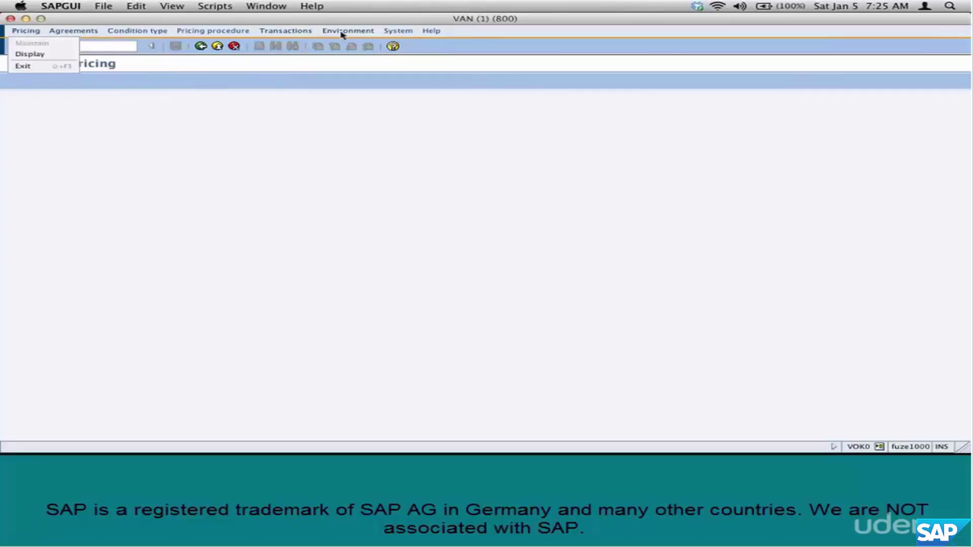
pyautogui.moveTo(370, 33)
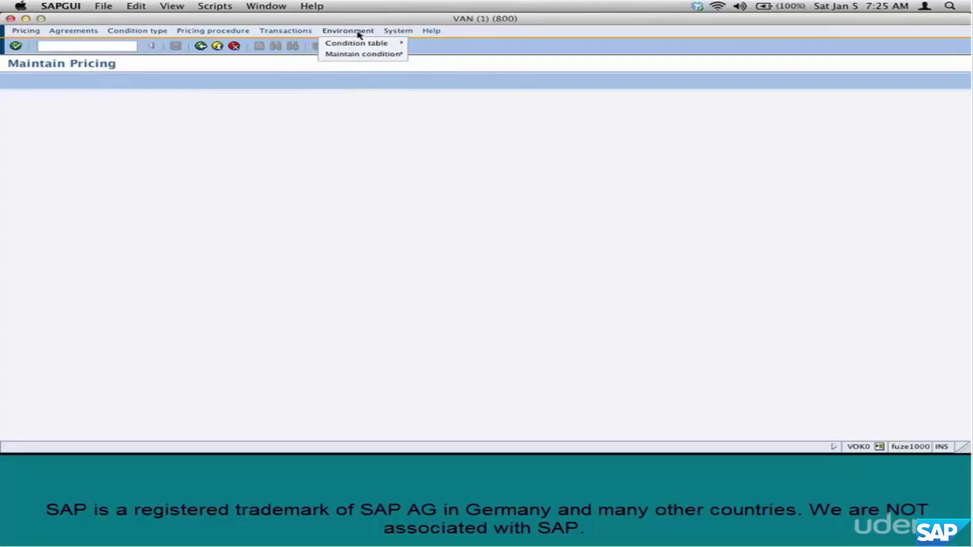
pyautogui.moveTo(360, 55)
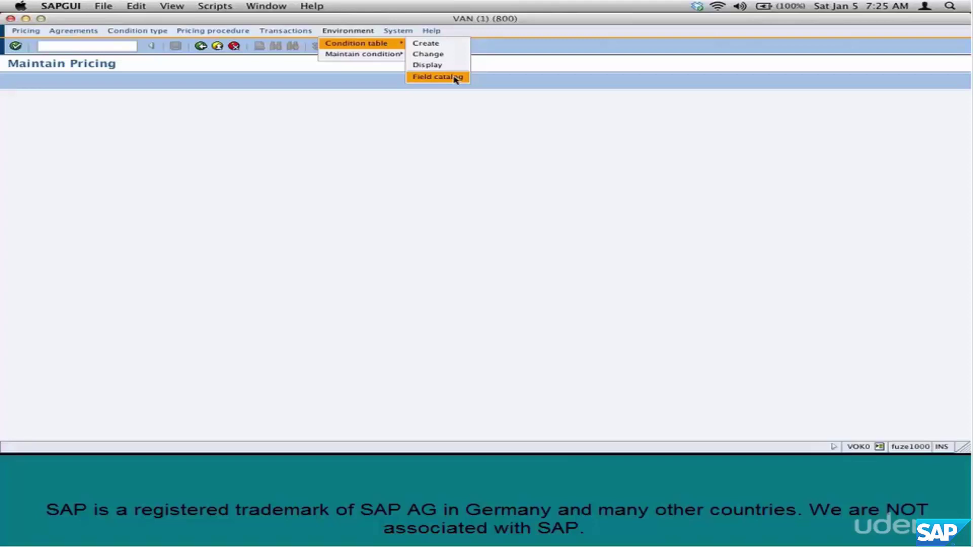
# Open the condition table field catalog, accept the cross-client caution, and scroll down the list
pyautogui.click(455, 79)
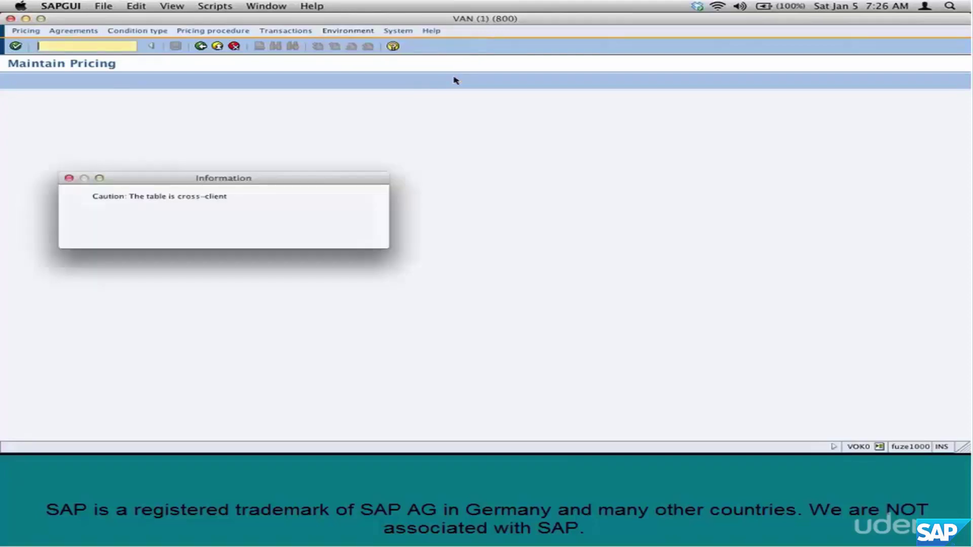
pyautogui.press('Return')
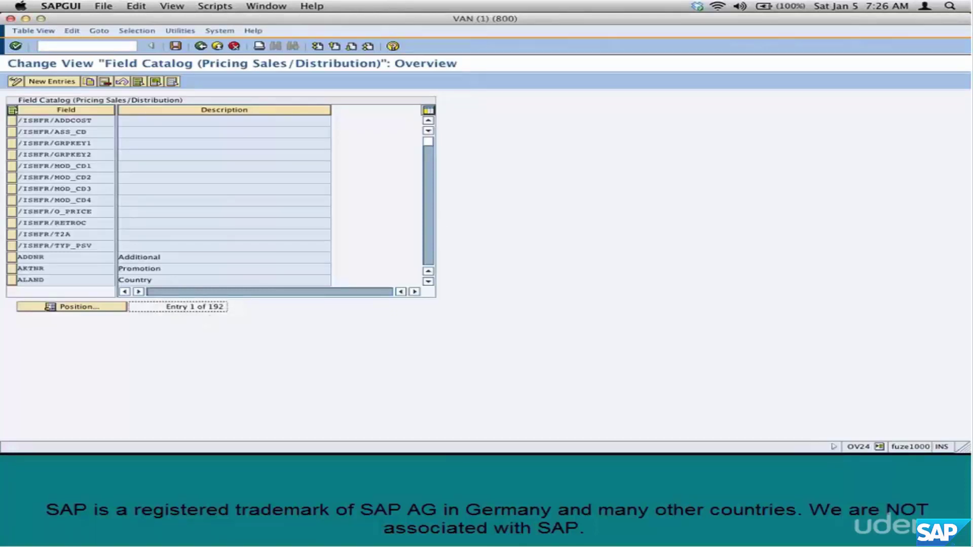
pyautogui.click(428, 283)
pyautogui.click(428, 283)
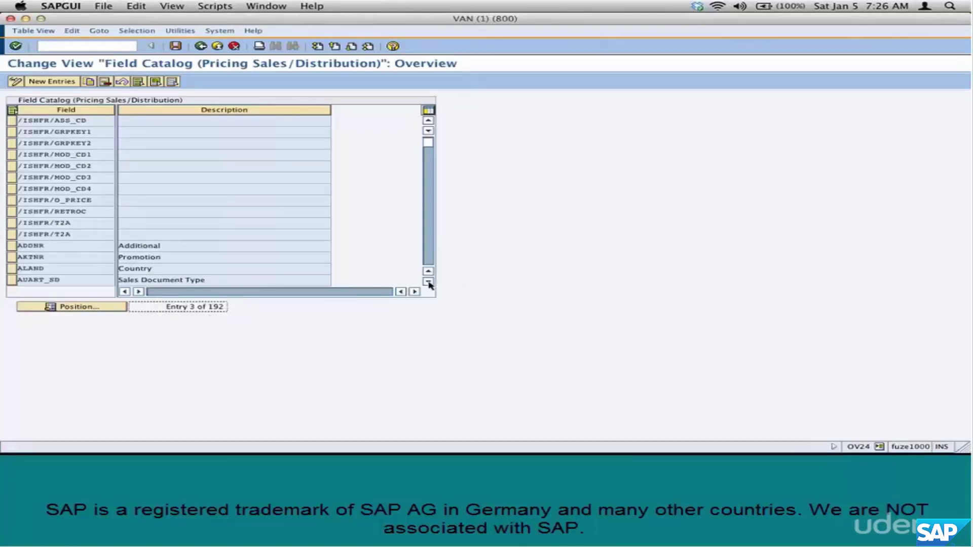
pyautogui.click(429, 283)
pyautogui.click(428, 283)
pyautogui.click(428, 283)
pyautogui.click(429, 282)
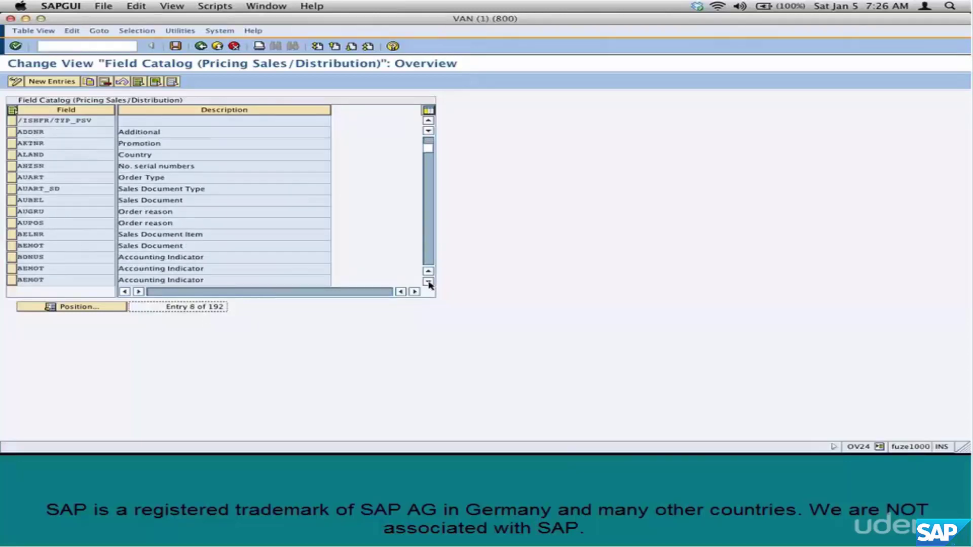
pyautogui.click(428, 283)
pyautogui.click(429, 283)
pyautogui.click(428, 283)
pyautogui.click(428, 283)
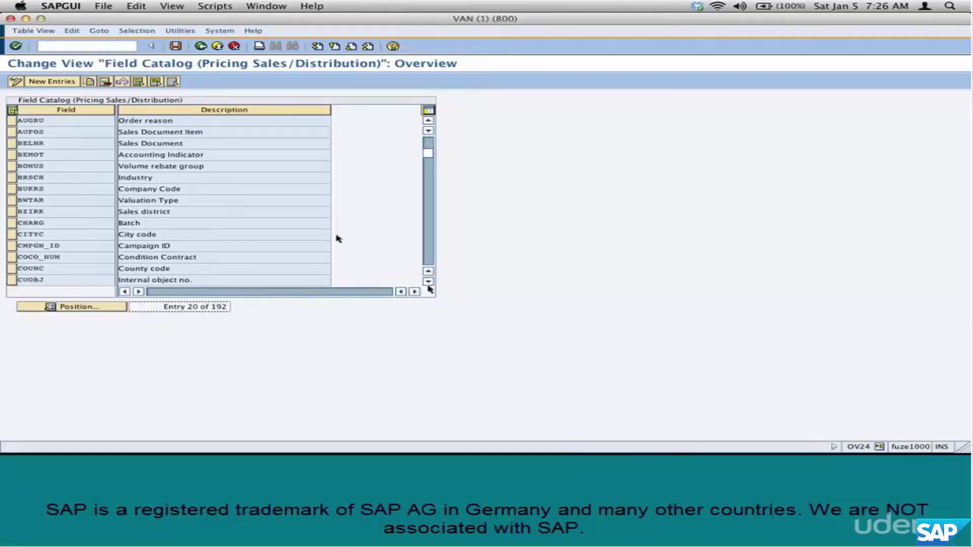
# Highlight the Order reason and Sales Document fields, then scroll on to entry 51
pyautogui.click(175, 118)
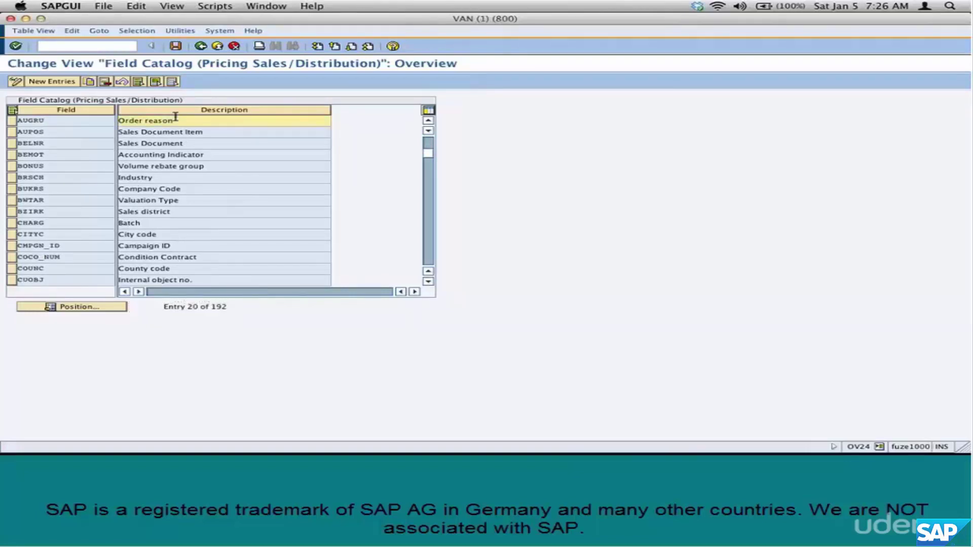
pyautogui.click(188, 141)
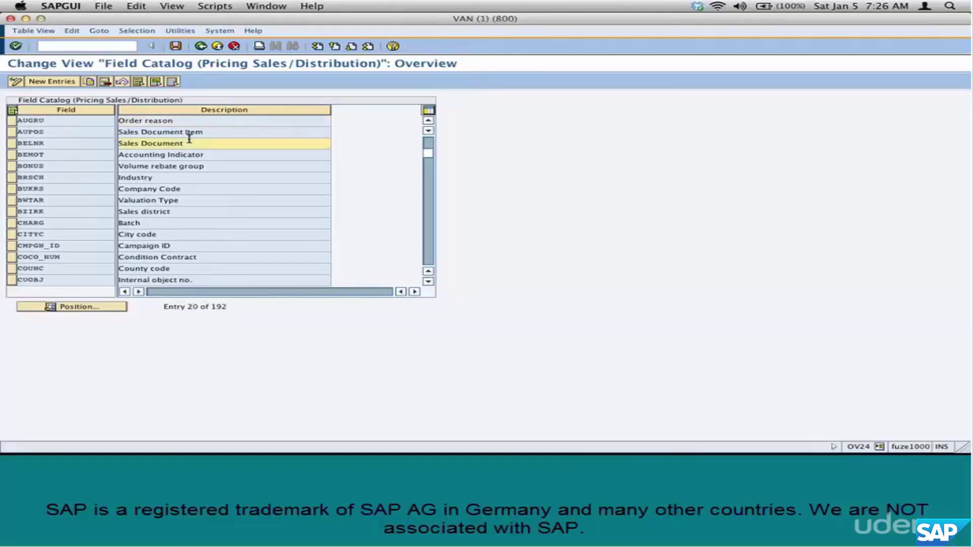
pyautogui.click(429, 282)
pyautogui.click(428, 282)
pyautogui.click(428, 282)
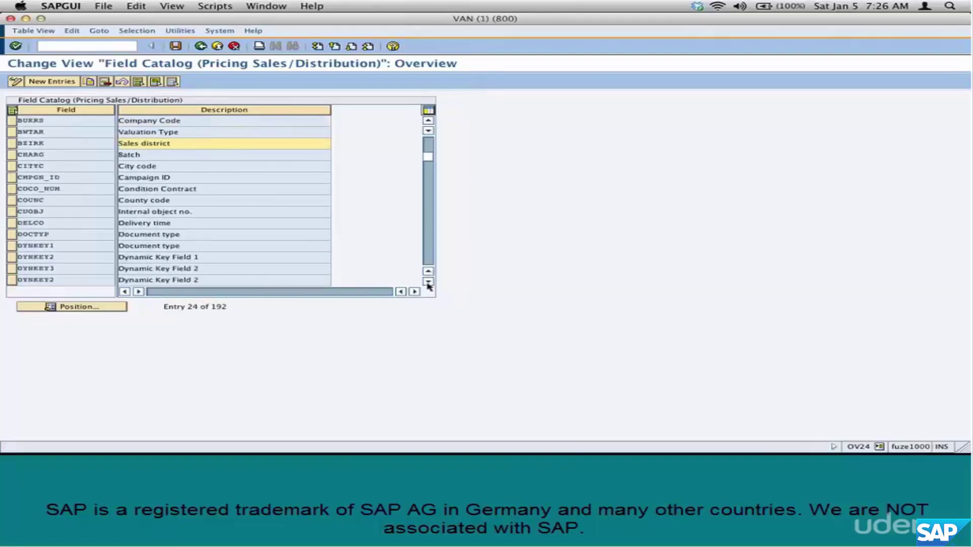
pyautogui.click(429, 281)
pyautogui.click(428, 282)
pyautogui.click(429, 282)
pyautogui.click(428, 282)
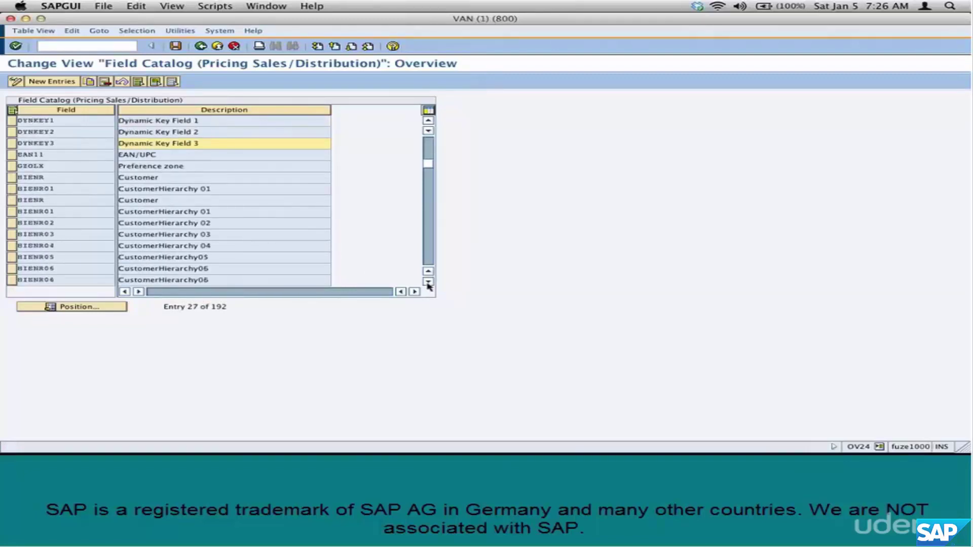
pyautogui.click(429, 282)
pyautogui.click(428, 281)
pyautogui.click(429, 282)
pyautogui.click(428, 282)
pyautogui.click(428, 282)
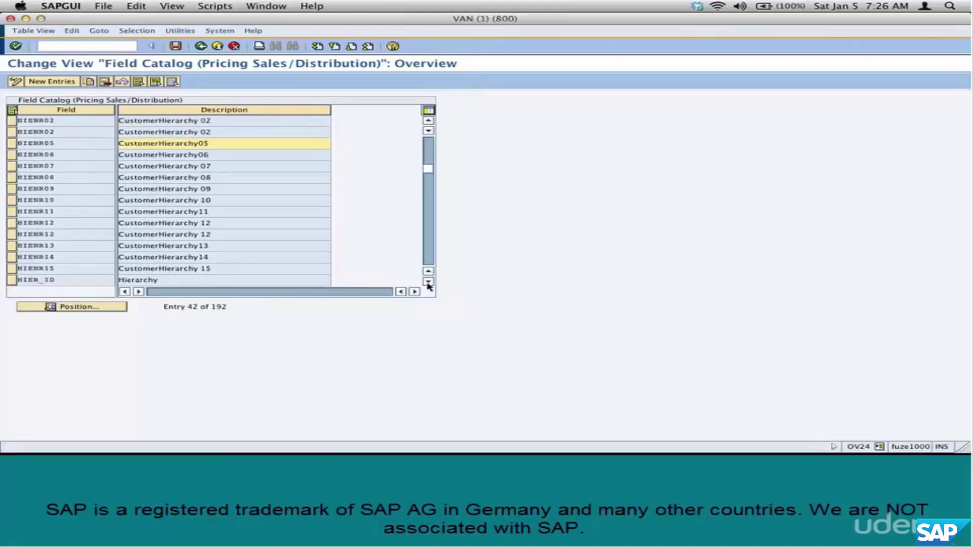
pyautogui.click(428, 281)
pyautogui.click(429, 282)
pyautogui.click(429, 282)
pyautogui.click(428, 282)
pyautogui.click(428, 281)
pyautogui.click(429, 282)
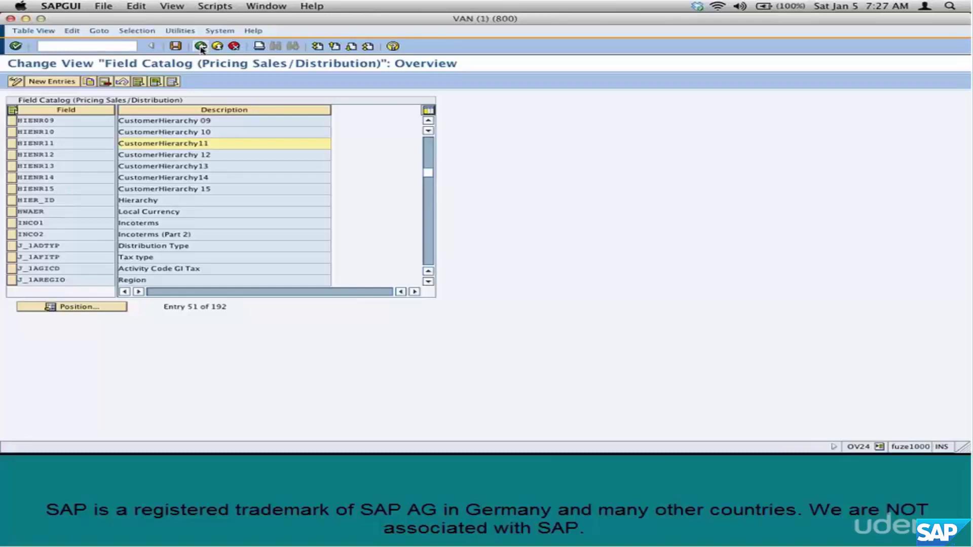
# Back on Maintain Pricing, open Display Condition Table and bring up the Table value help
pyautogui.click(201, 46)
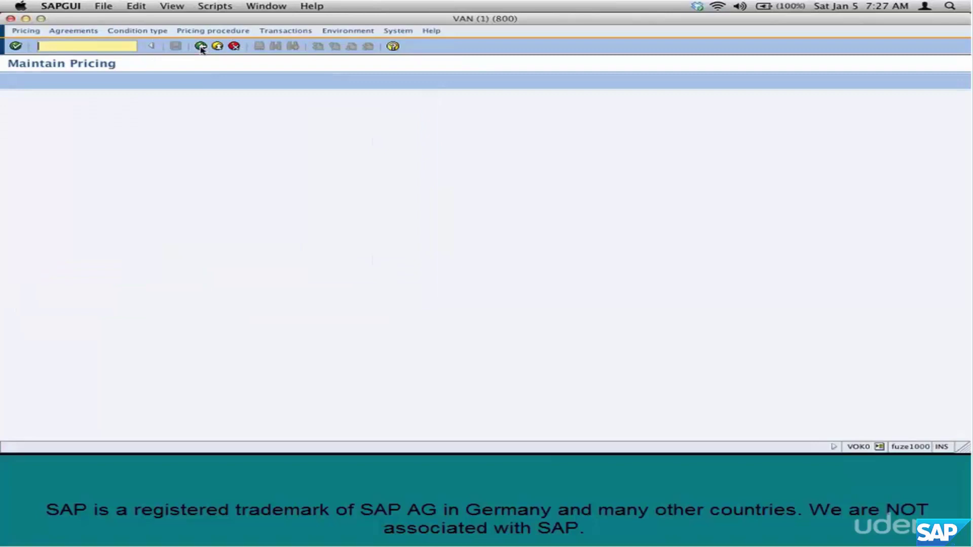
pyautogui.click(356, 31)
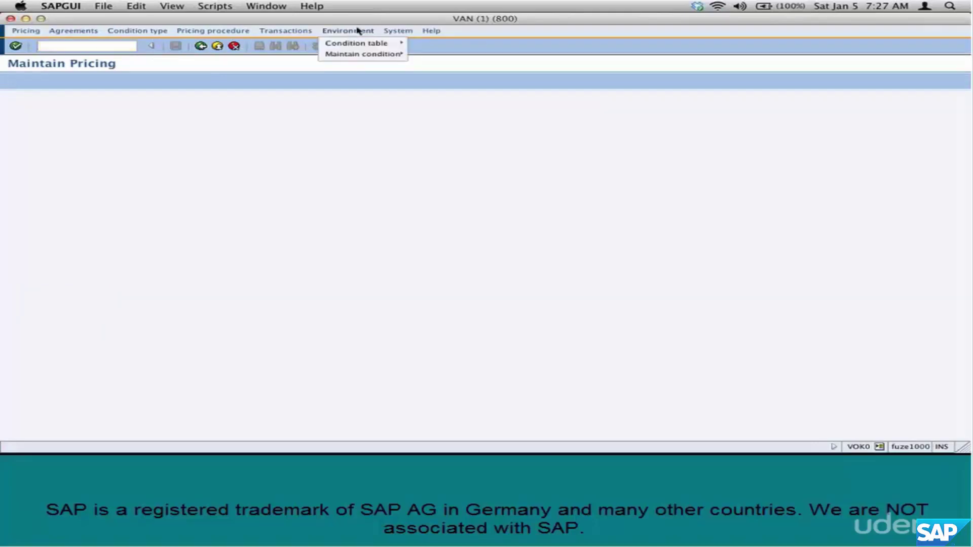
pyautogui.moveTo(369, 44)
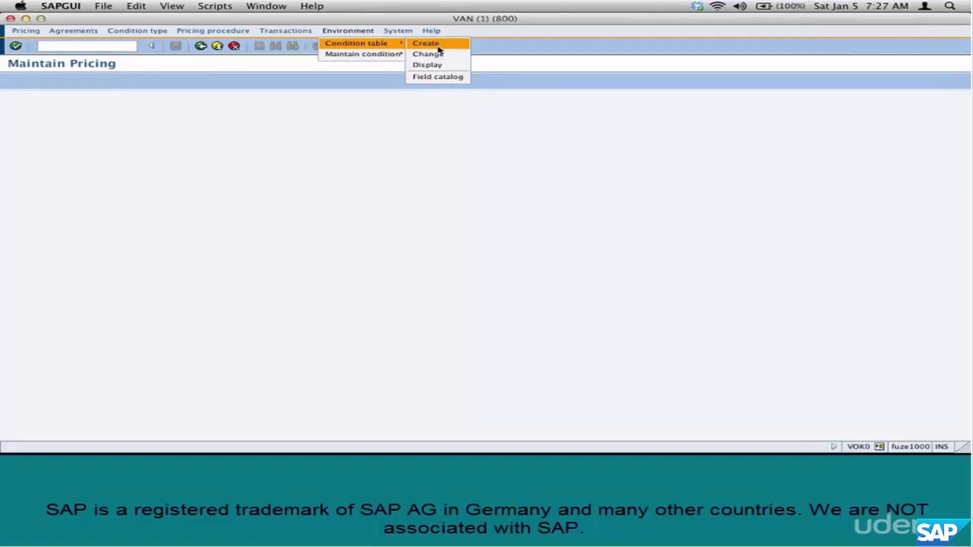
pyautogui.click(451, 66)
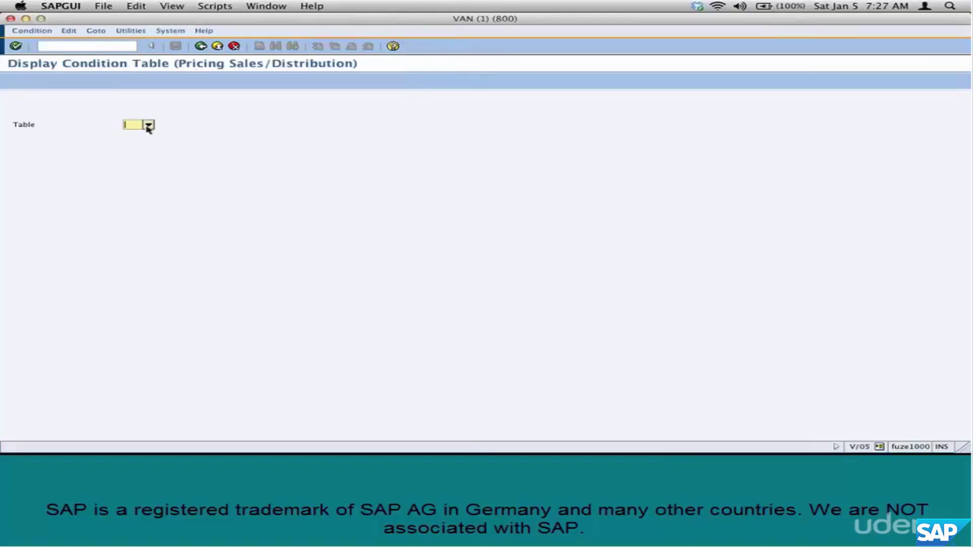
pyautogui.click(148, 126)
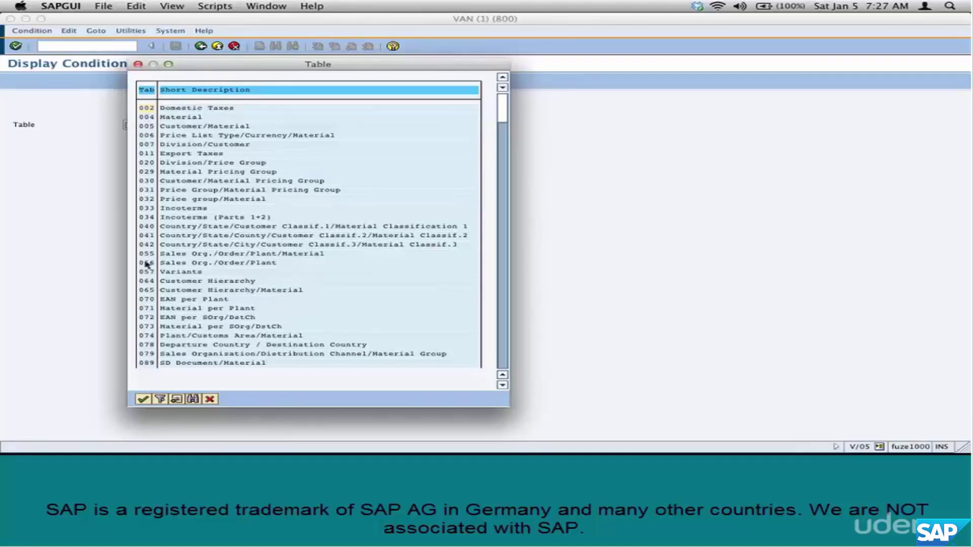
# Scroll the condition table list to the 700s and mark 702 Customer/Material
pyautogui.scroll(-2, 297, 301)
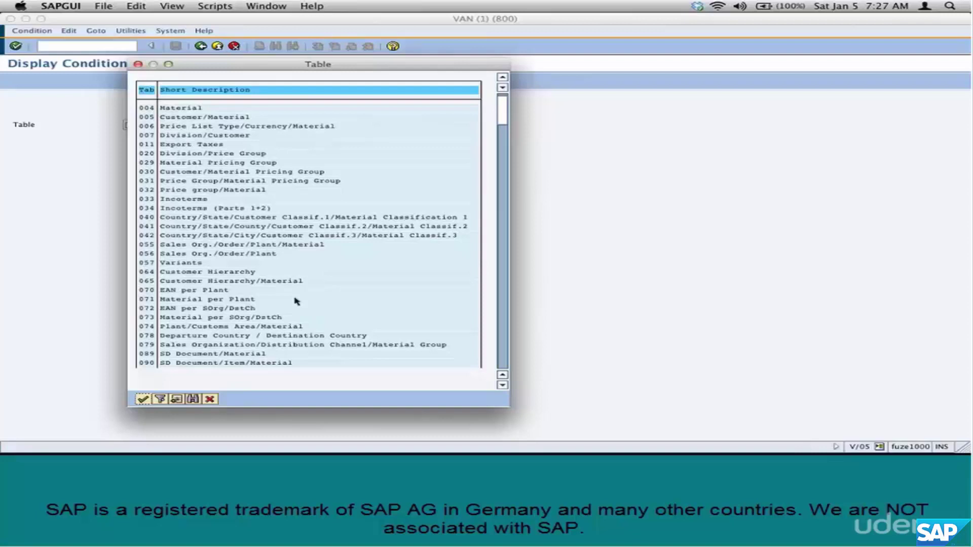
pyautogui.scroll(-15, 297, 301)
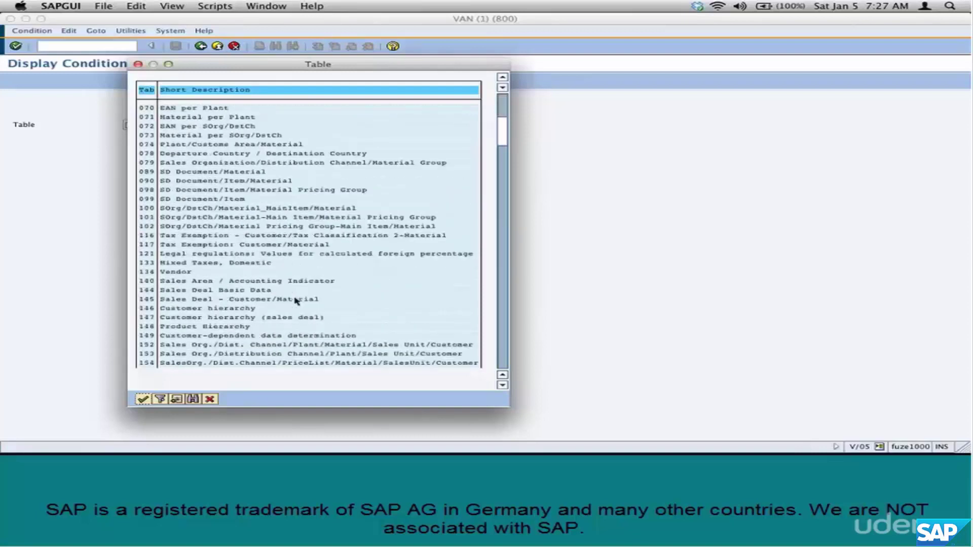
pyautogui.scroll(-3, 297, 301)
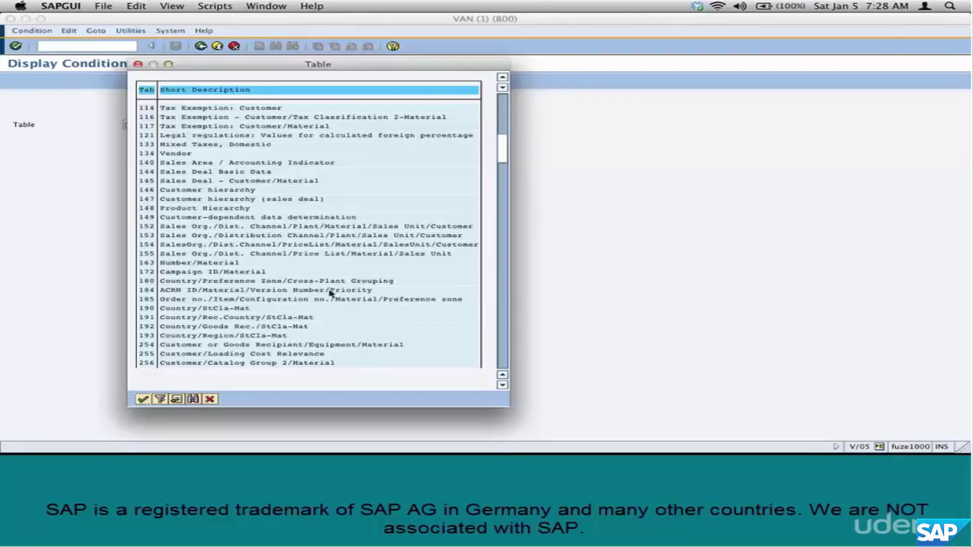
pyautogui.click(507, 253)
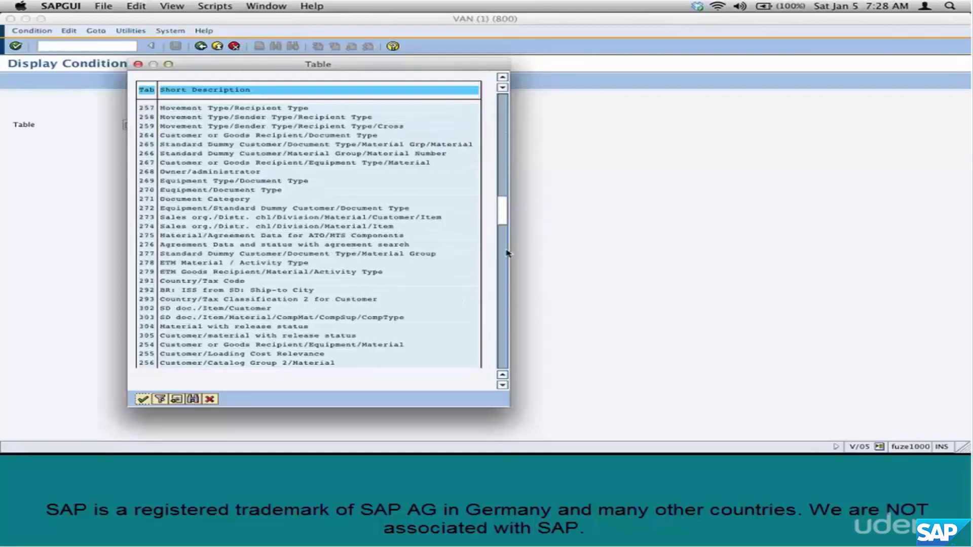
pyautogui.click(508, 253)
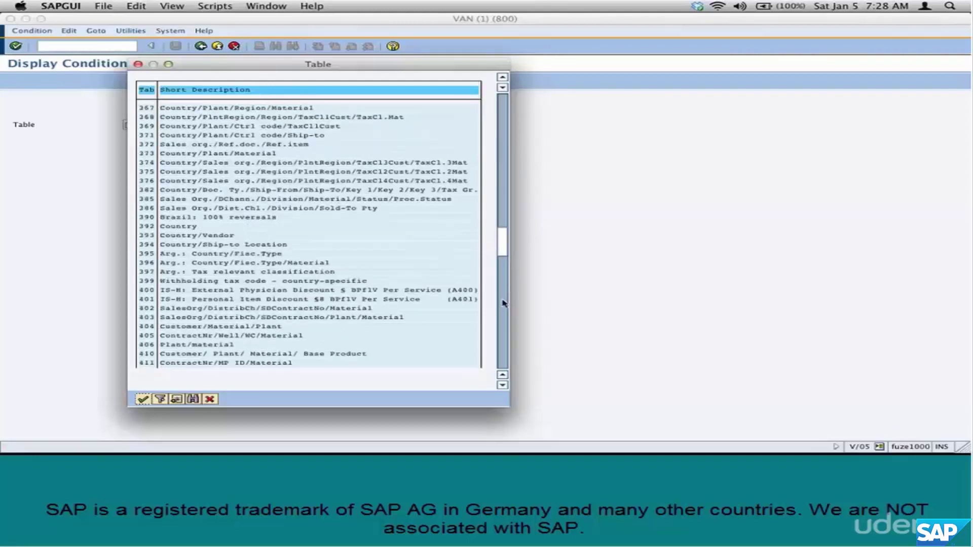
pyautogui.click(502, 304)
pyautogui.click(503, 303)
pyautogui.click(503, 303)
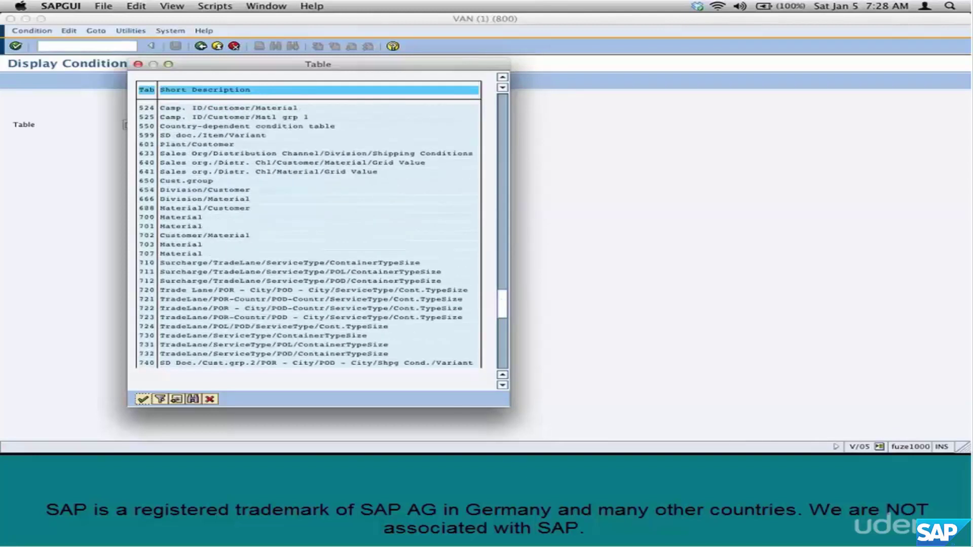
pyautogui.click(190, 235)
# Show table 702's field overview, noting key fields Customer and Material and catalog field Activity Code GI Tax
pyautogui.doubleClick(147, 236)
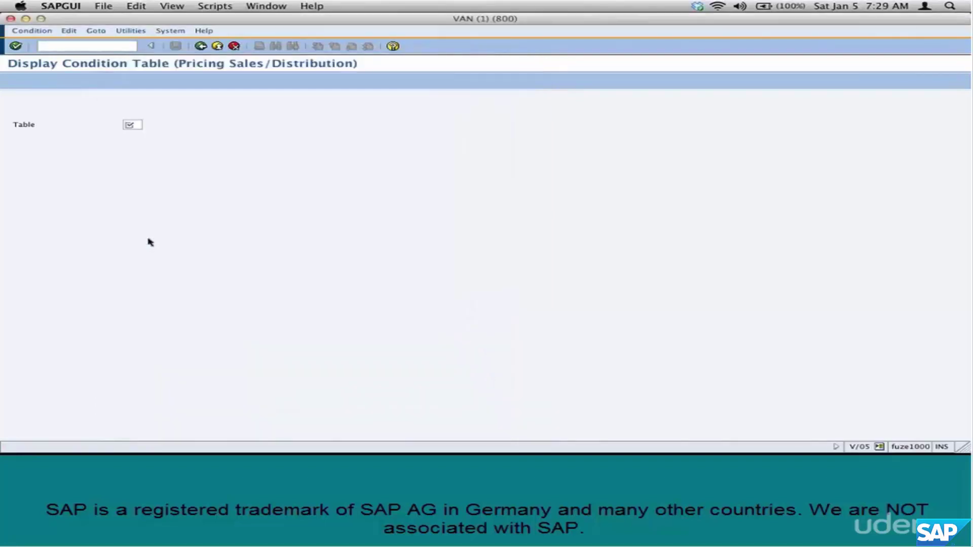
pyautogui.click(16, 46)
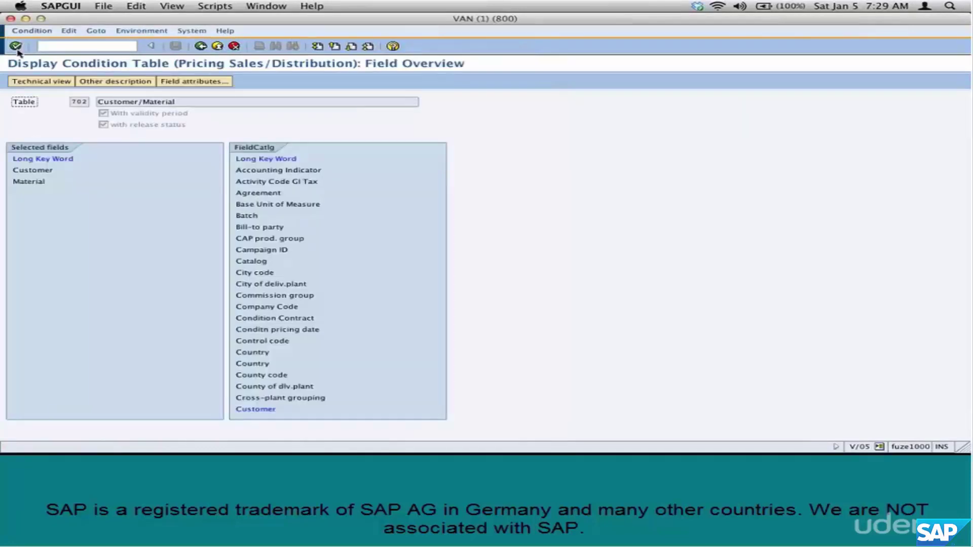
pyautogui.click(30, 171)
pyautogui.click(30, 182)
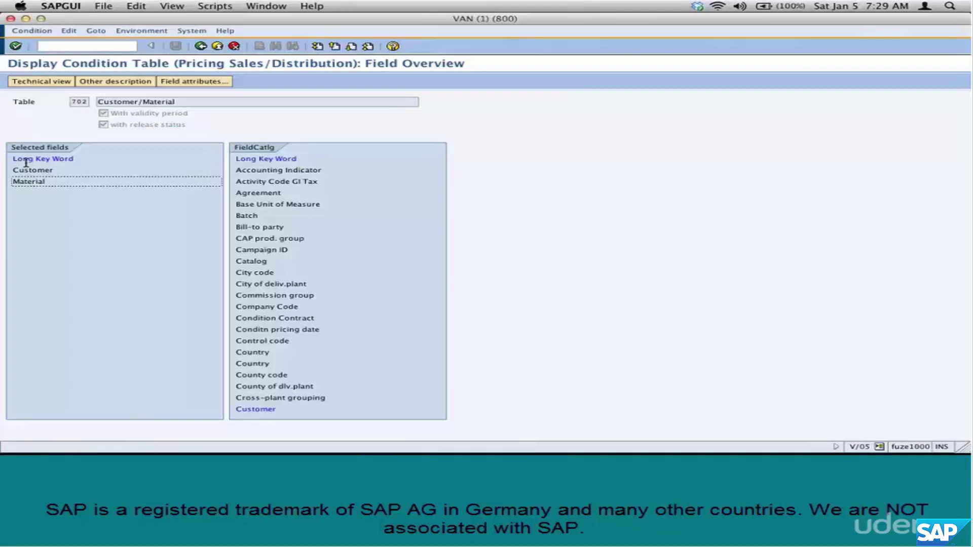
pyautogui.click(260, 181)
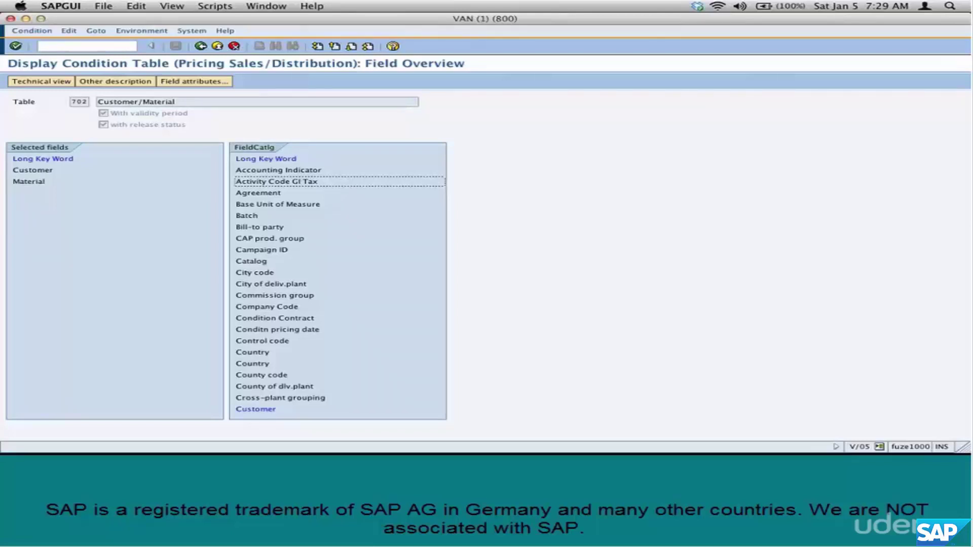
# Return to Maintain Pricing and open the access sequences overview, dismissing the cross-client warning
pyautogui.click(201, 47)
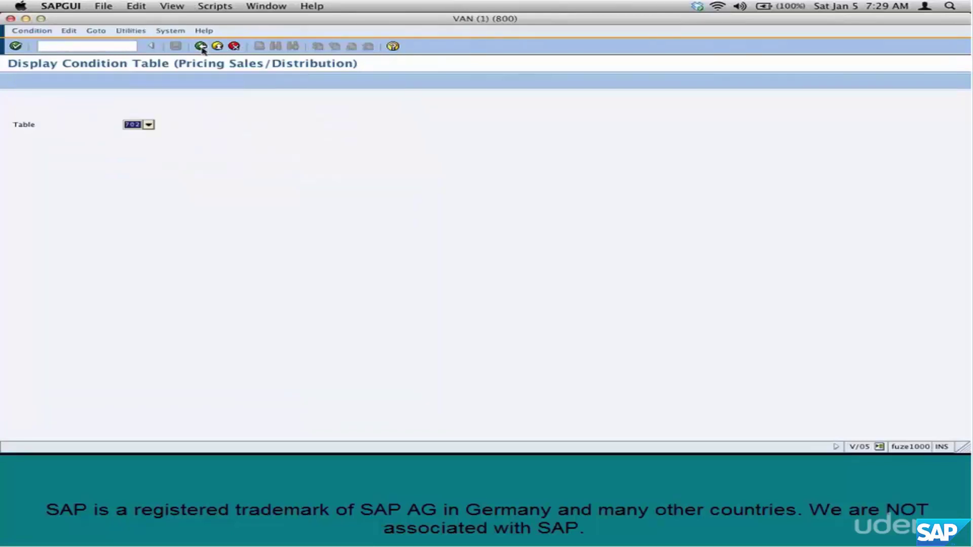
pyautogui.click(201, 47)
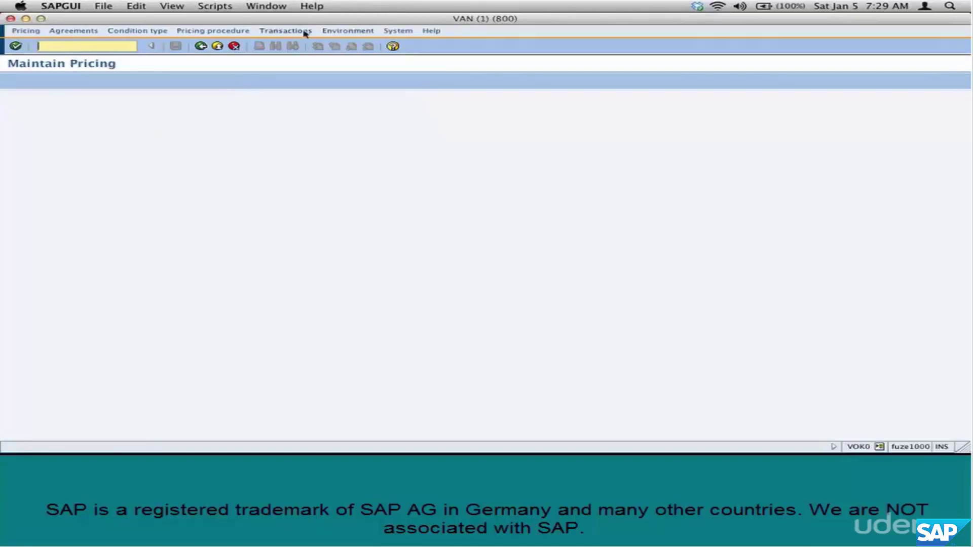
pyautogui.click(147, 32)
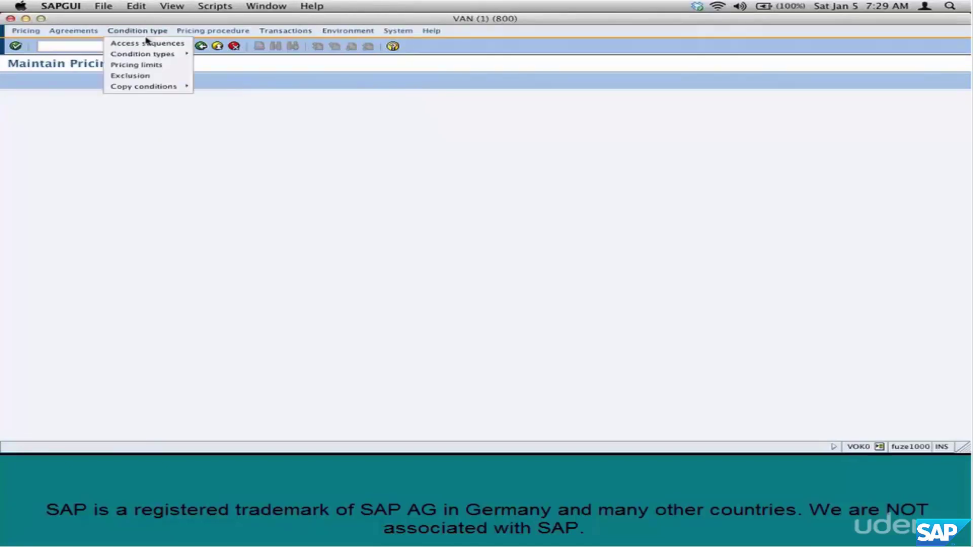
pyautogui.click(148, 43)
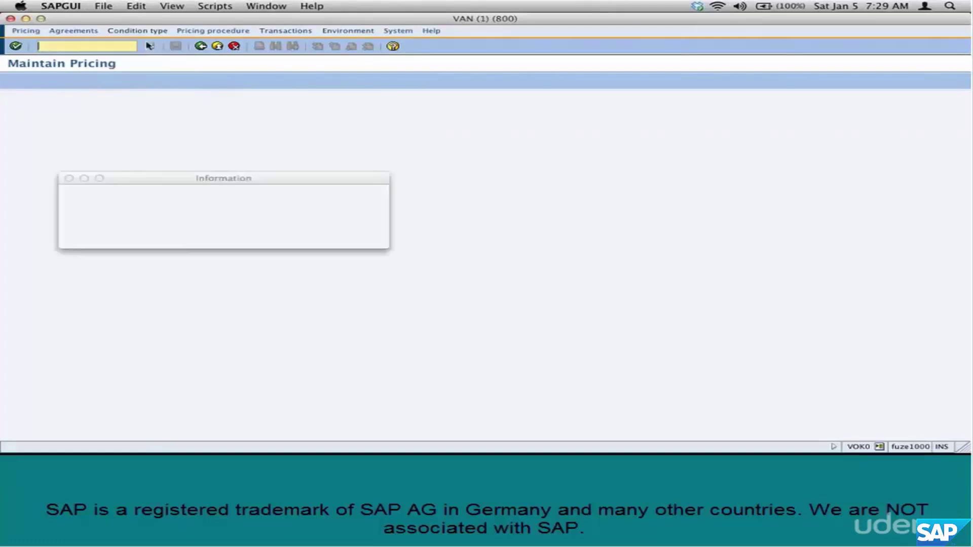
pyautogui.press('Return')
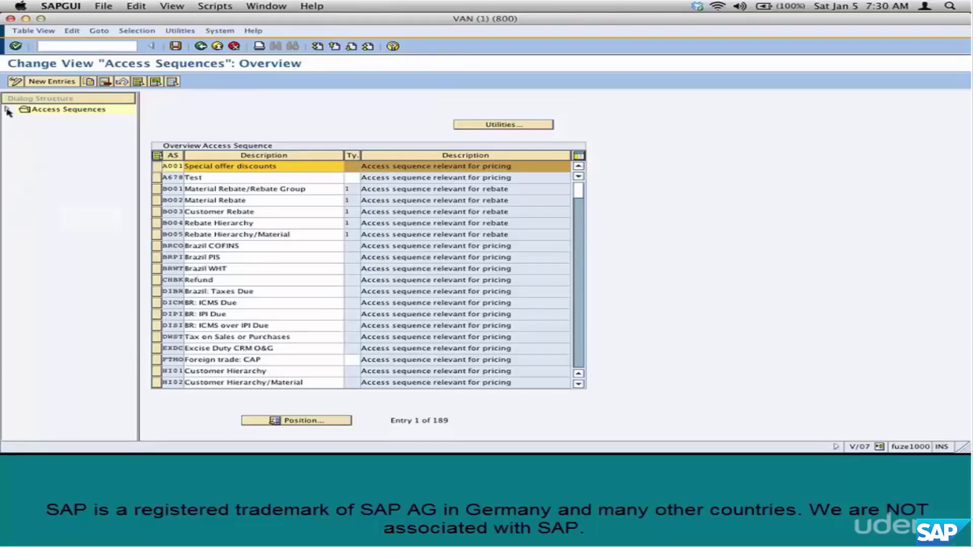
# Expand the Dialog Structure from Access Sequences down to Accesses and Fields
pyautogui.click(8, 110)
pyautogui.click(22, 121)
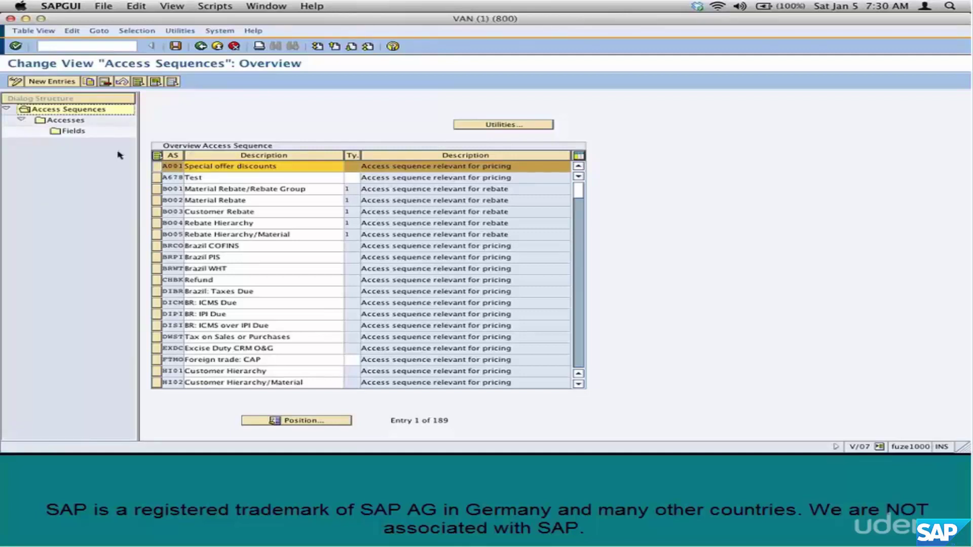
pyautogui.click(66, 122)
# Open A001's accesses and review the condition tables of steps 11, 13 and 14
pyautogui.doubleClick(66, 122)
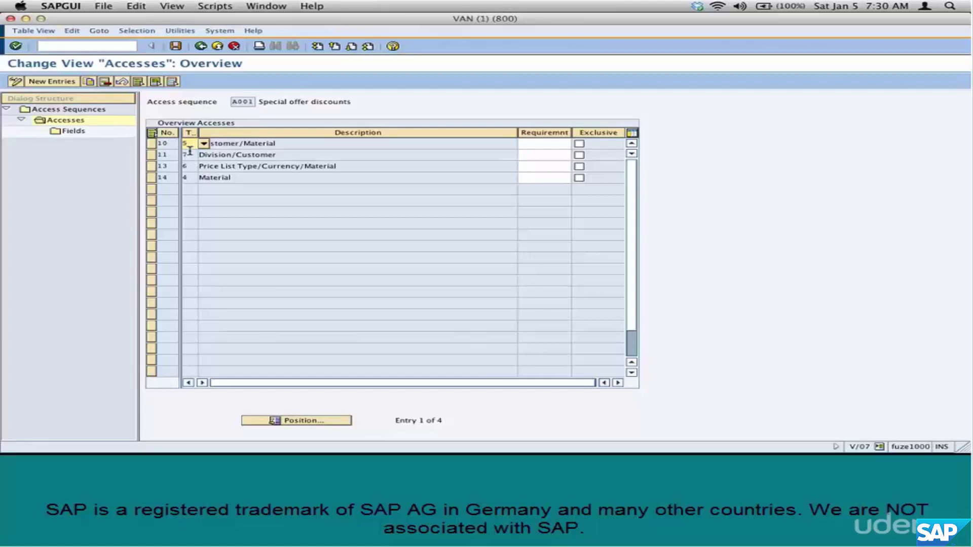
pyautogui.click(190, 154)
pyautogui.click(190, 168)
pyautogui.click(190, 179)
pyautogui.click(162, 155)
pyautogui.click(162, 166)
# Review access descriptions Customer/Material, Division/Customer, Price List Type/Currency/Material and Material, then select Fields
pyautogui.click(190, 143)
pyautogui.click(248, 143)
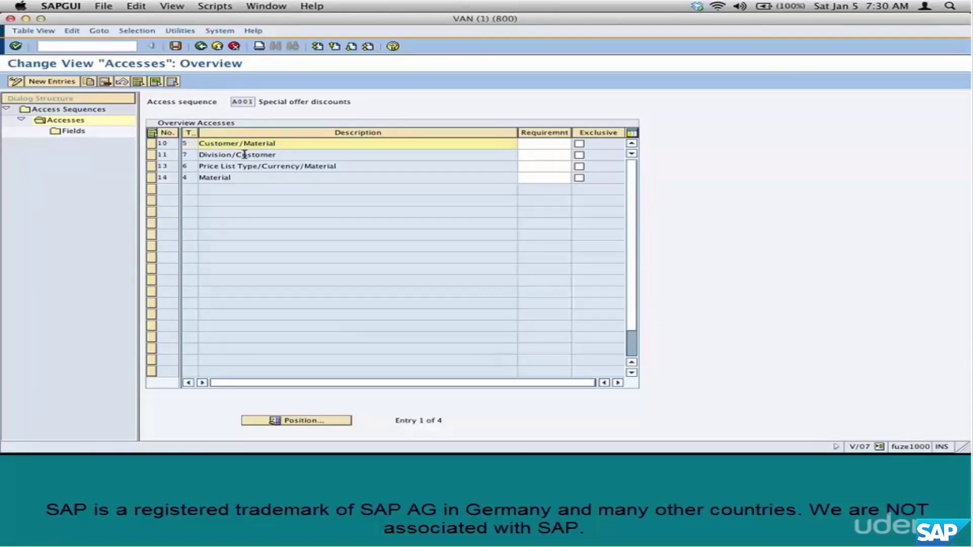
pyautogui.click(244, 154)
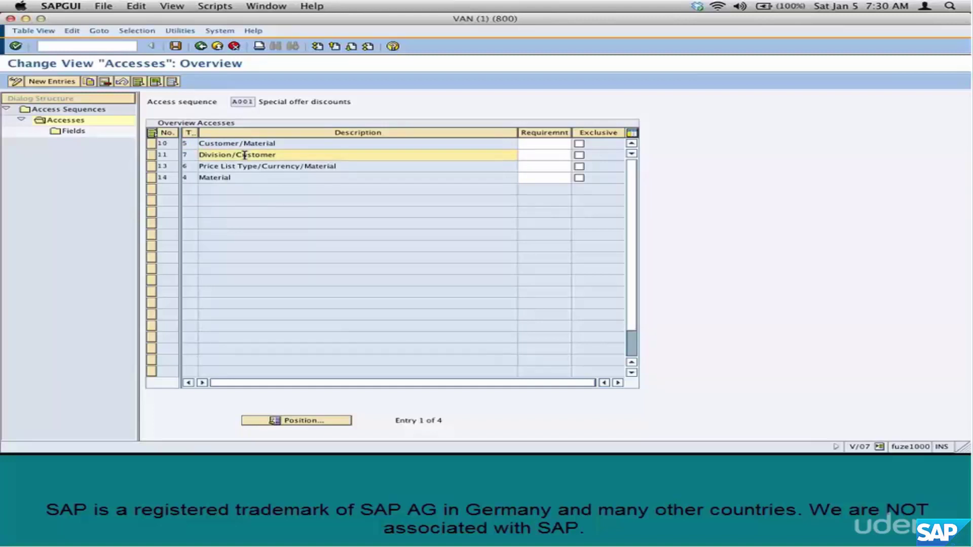
pyautogui.click(281, 167)
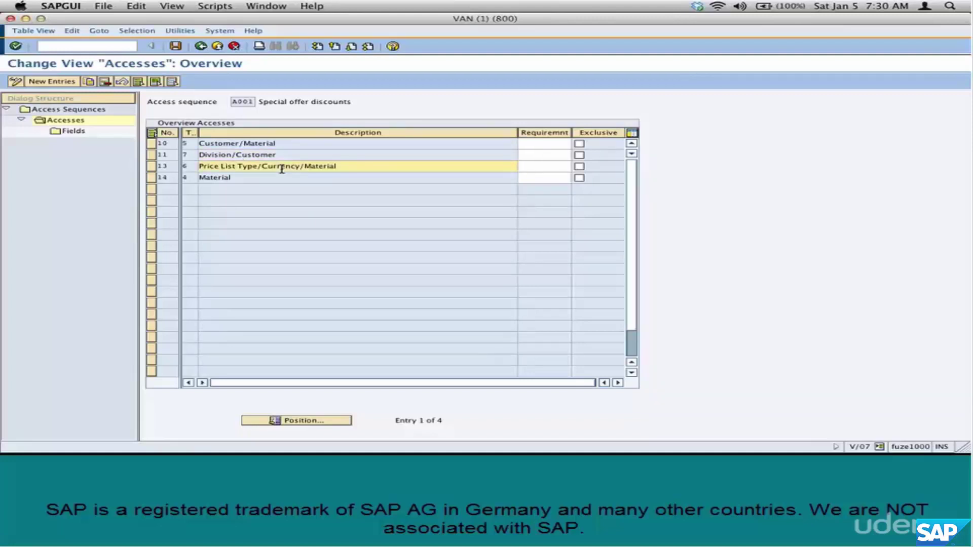
pyautogui.click(239, 178)
pyautogui.click(74, 133)
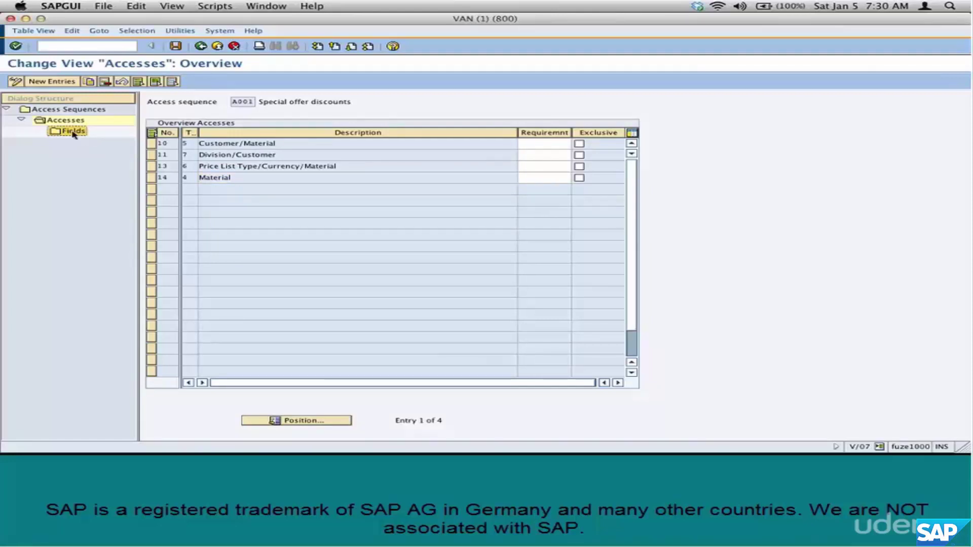
# Go back to Maintain Pricing and open the condition type definitions list
pyautogui.click(200, 46)
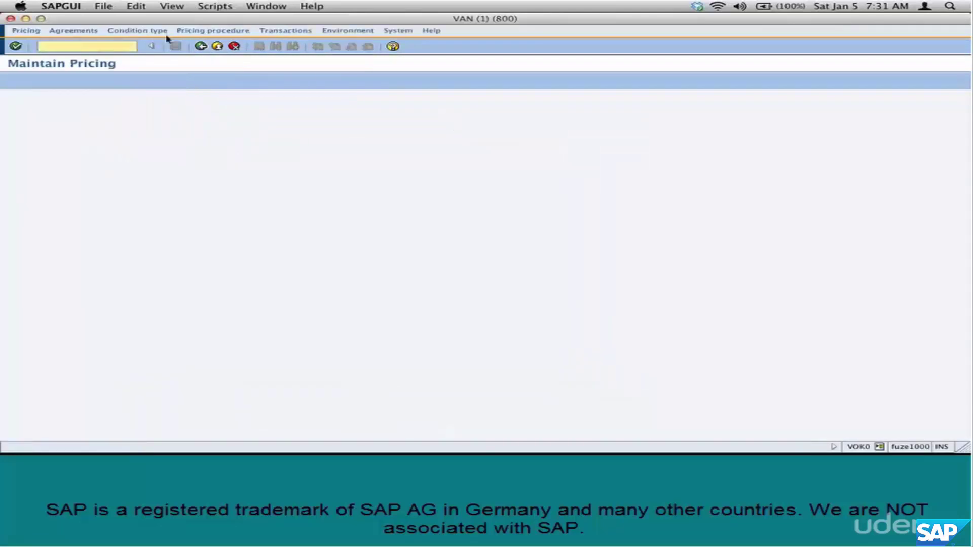
pyautogui.click(137, 30)
pyautogui.moveTo(150, 60)
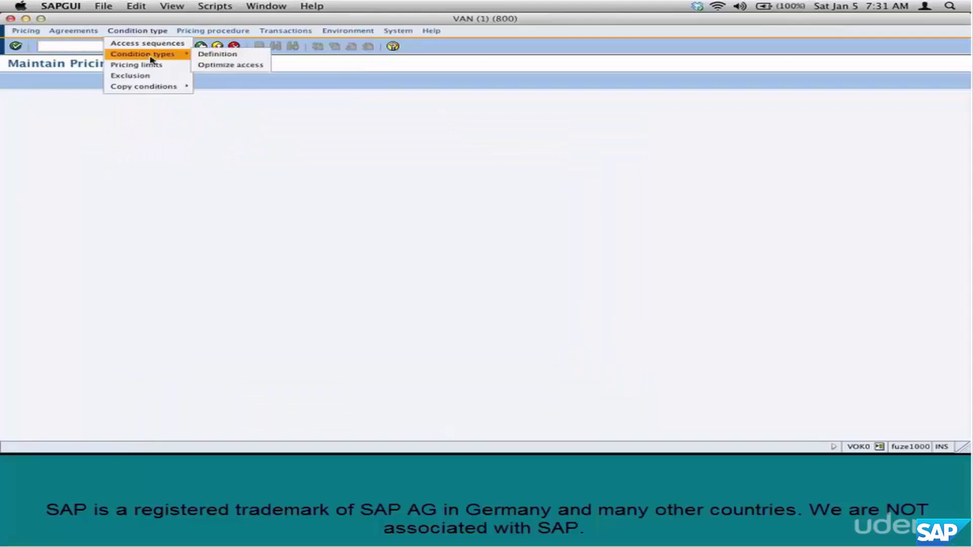
pyautogui.click(218, 54)
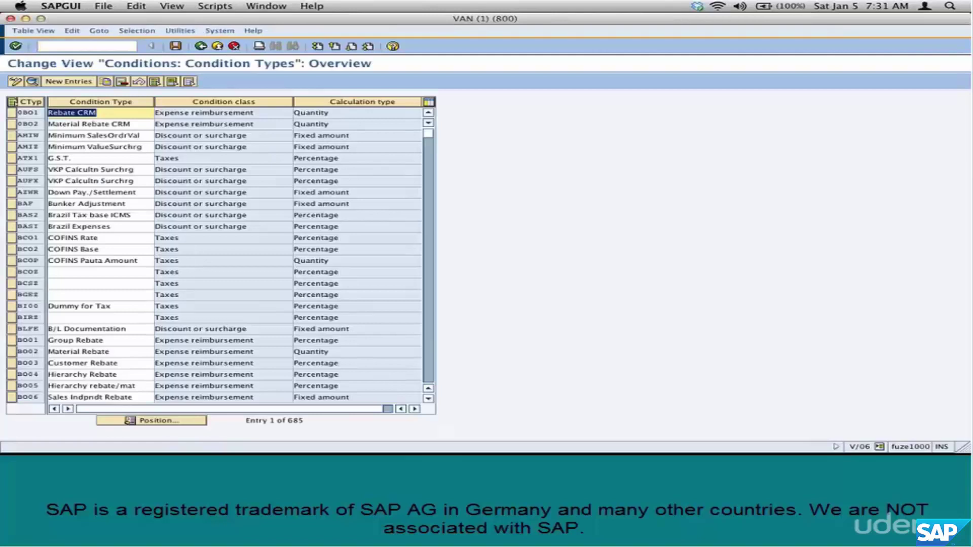
# Position the list on PR00, select the PR00 Price row and open its details
pyautogui.click(158, 421)
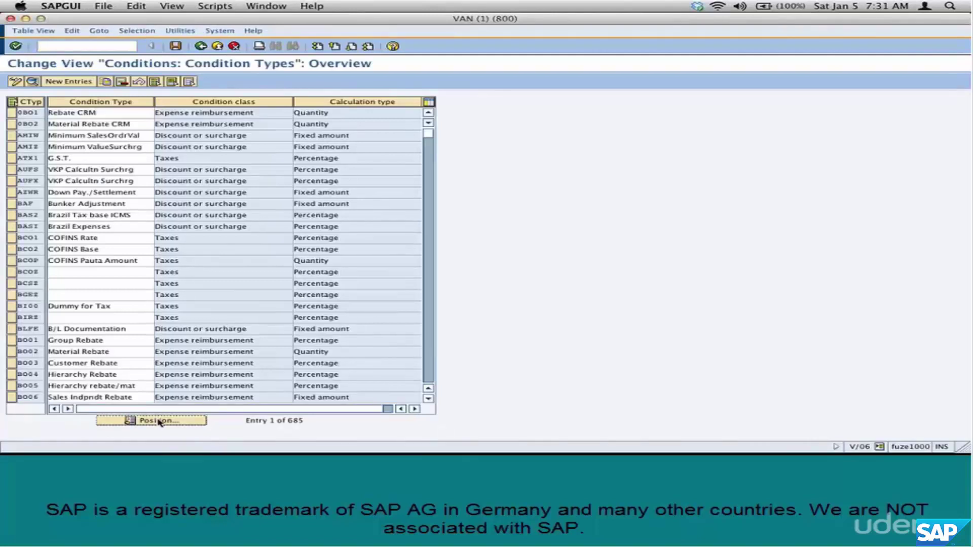
pyautogui.write('pr00')
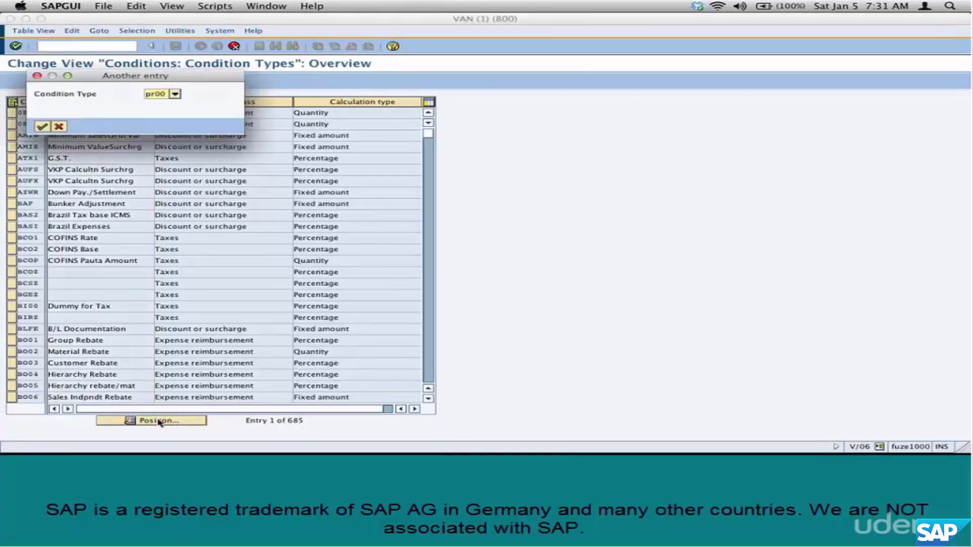
pyautogui.press('Return')
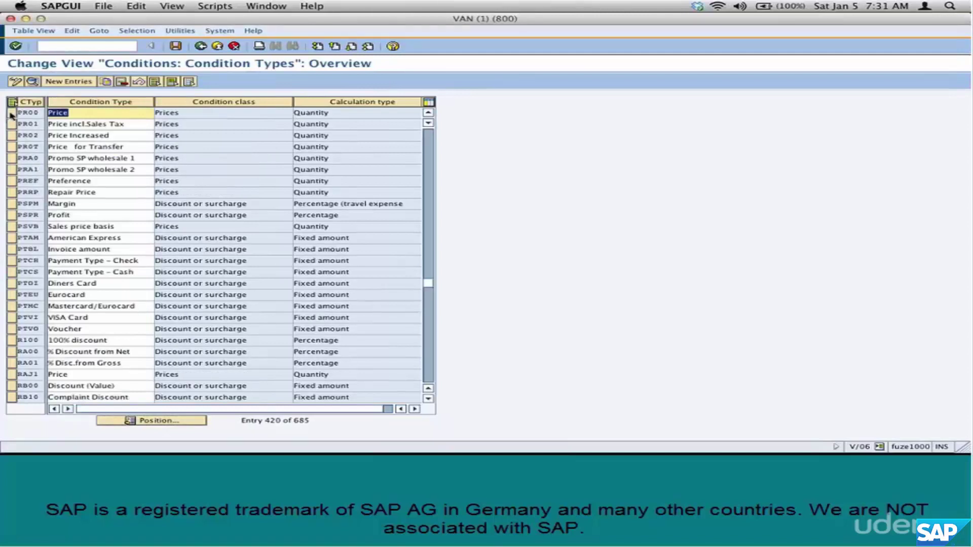
pyautogui.click(11, 114)
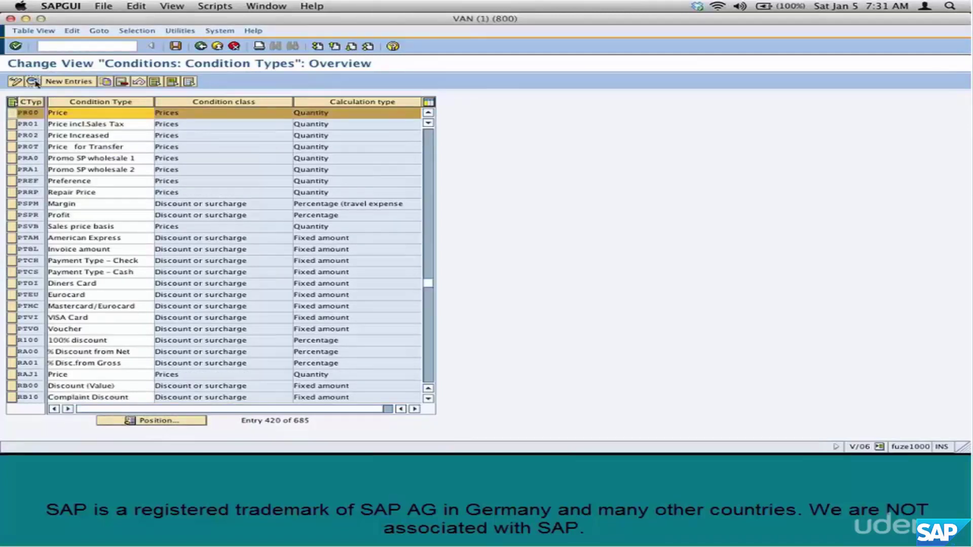
pyautogui.click(35, 83)
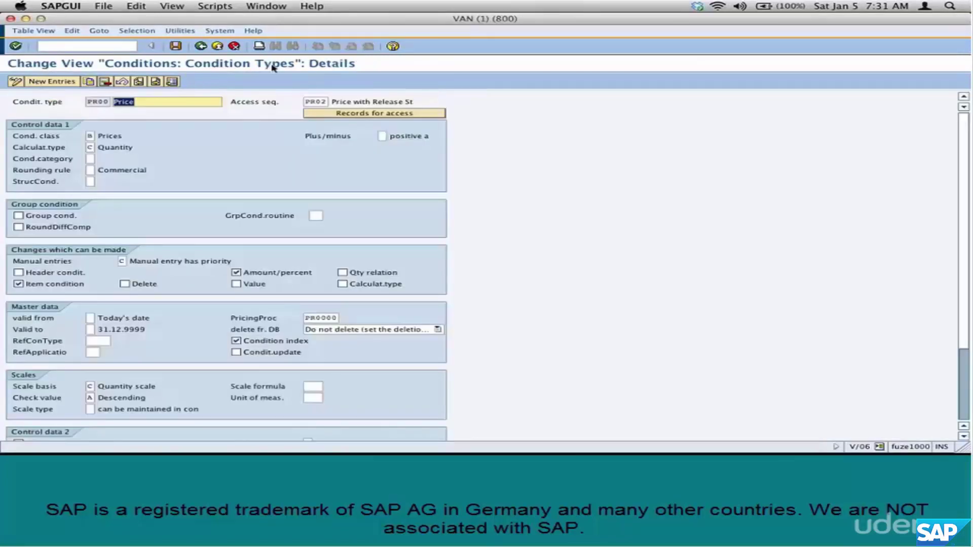
# Review PR00's access sequence PR02, class Prices, calculation type Quantity, category, rounding rule and scale basis
pyautogui.click(316, 104)
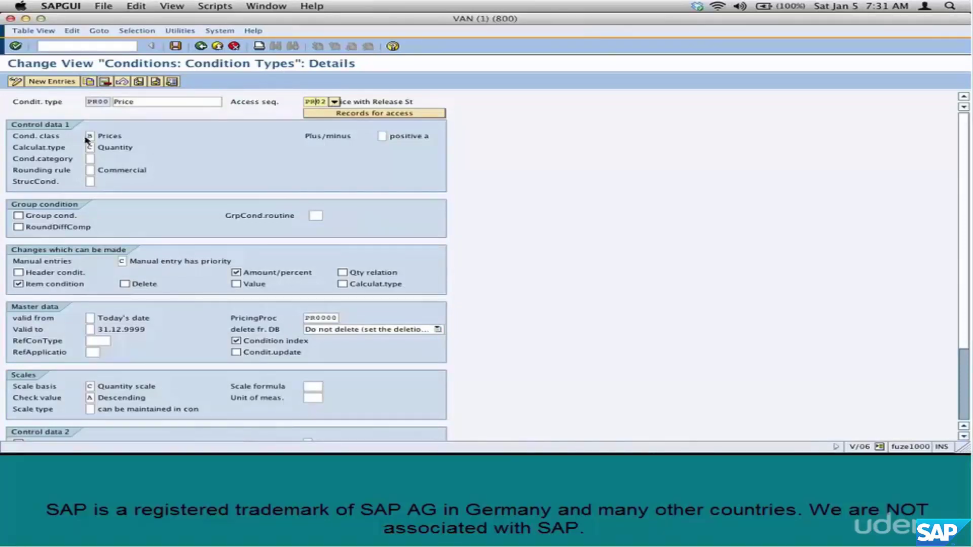
pyautogui.click(90, 135)
pyautogui.click(91, 147)
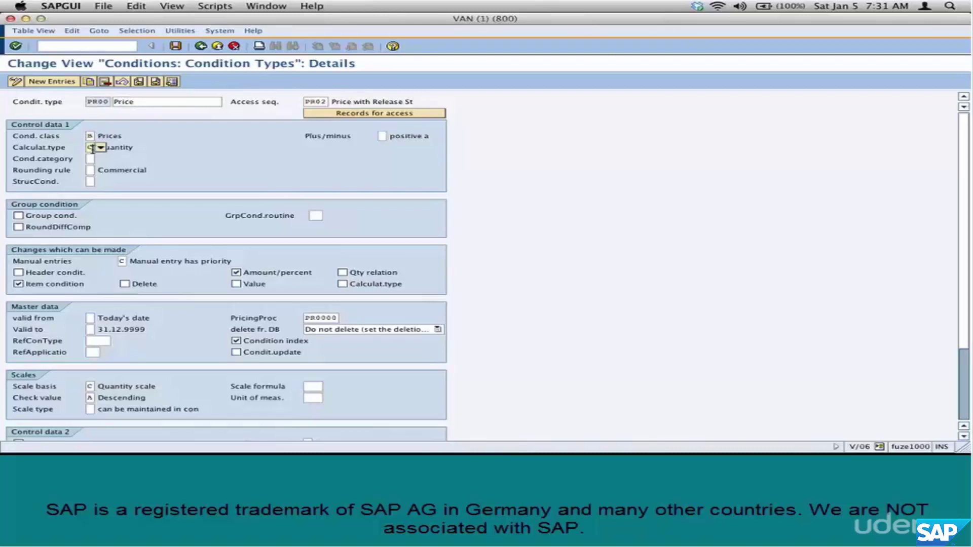
pyautogui.click(91, 159)
pyautogui.click(91, 171)
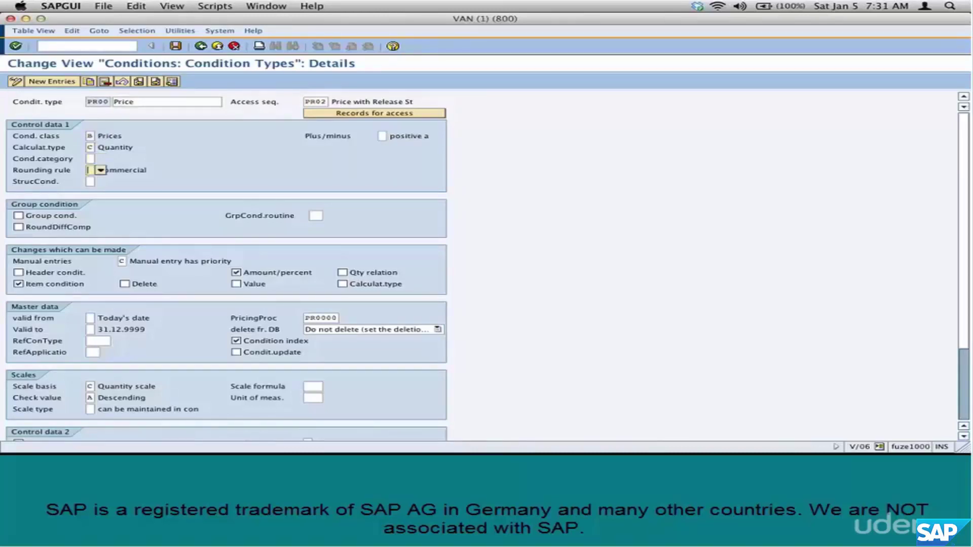
pyautogui.click(91, 387)
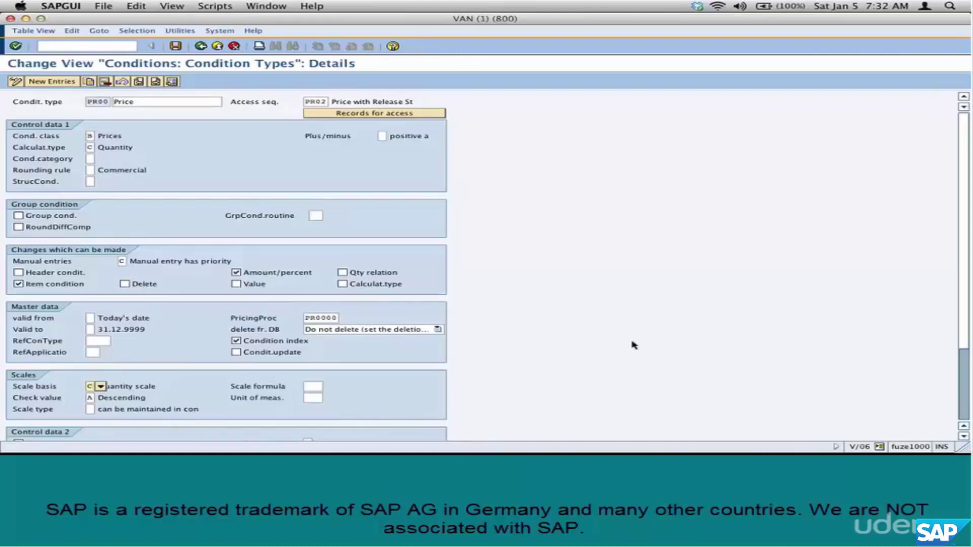
pyautogui.scroll(-3, 634, 343)
pyautogui.scroll(3, 634, 345)
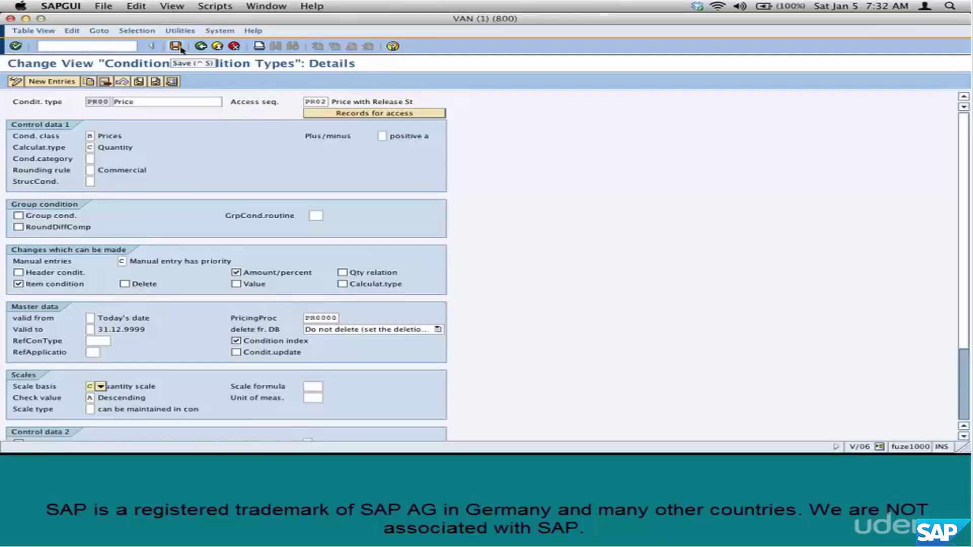
# In the condition types list, deselect PR00 and compare condition class and calculation type columns
pyautogui.click(201, 46)
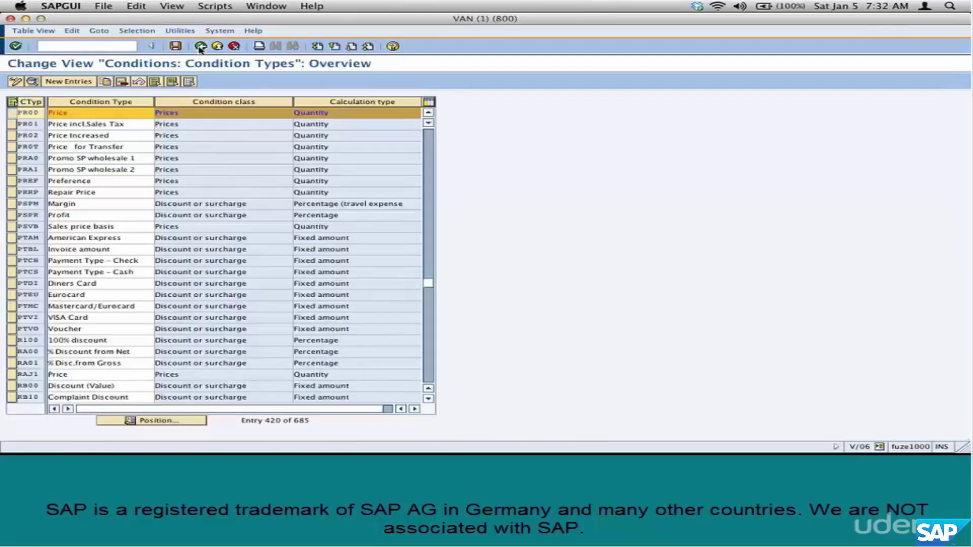
pyautogui.click(14, 115)
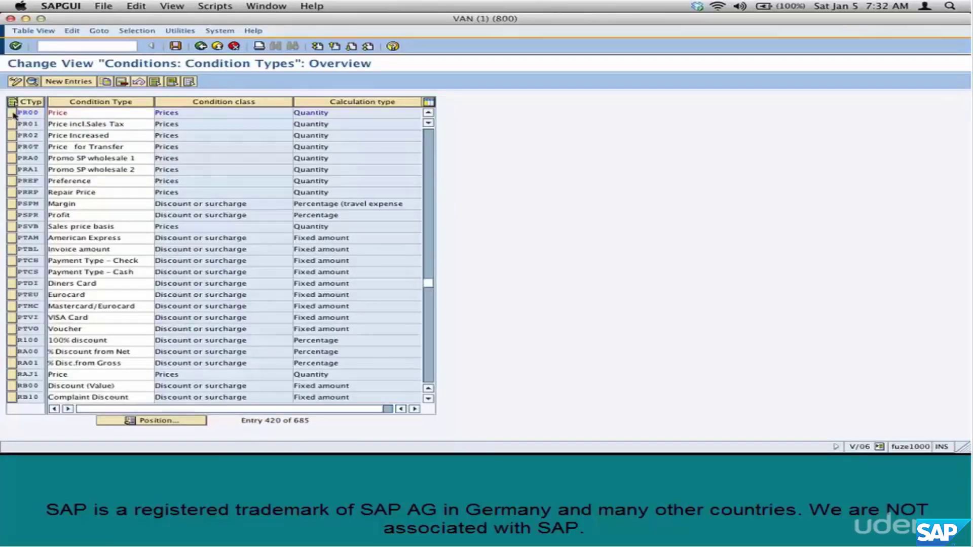
pyautogui.click(178, 133)
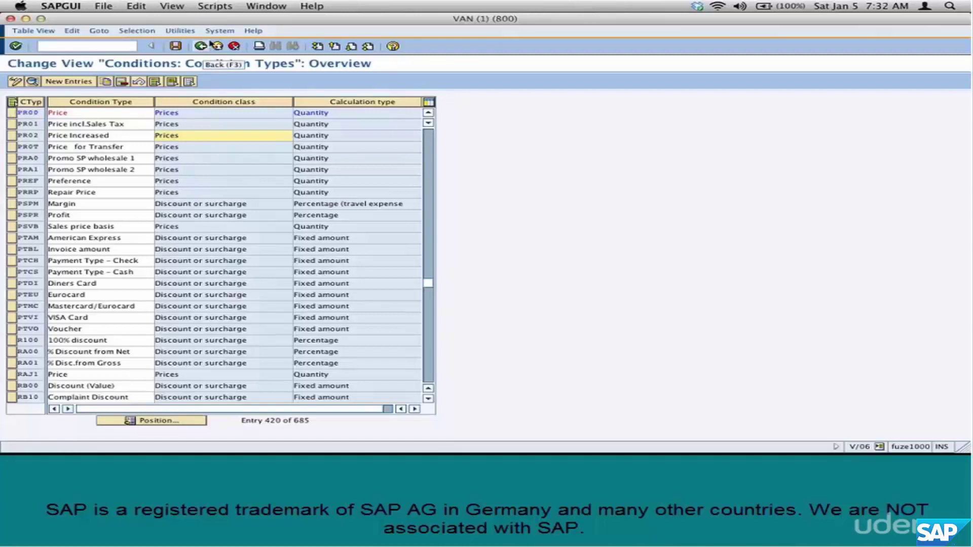
pyautogui.click(398, 116)
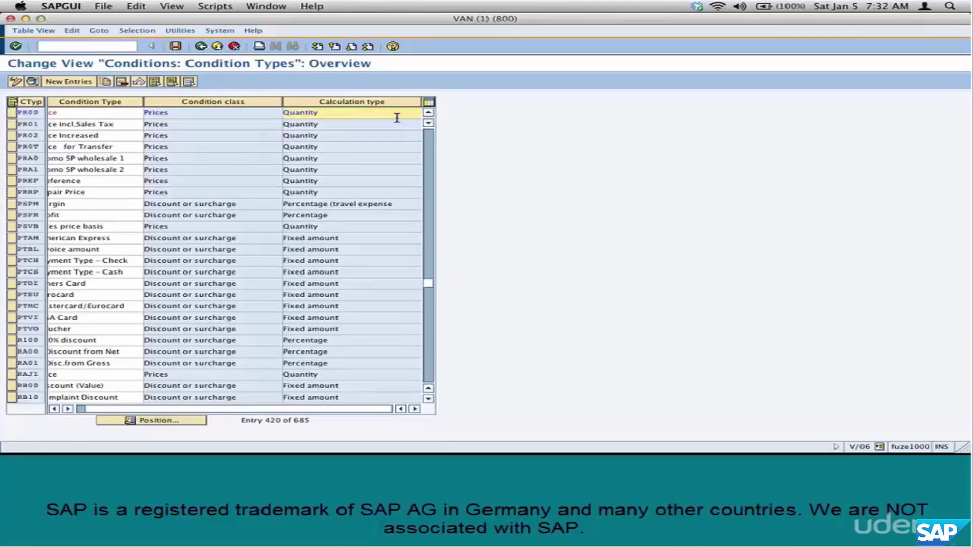
# Return to the Maintain Pricing screen and bring up the pricing procedure options
pyautogui.click(196, 50)
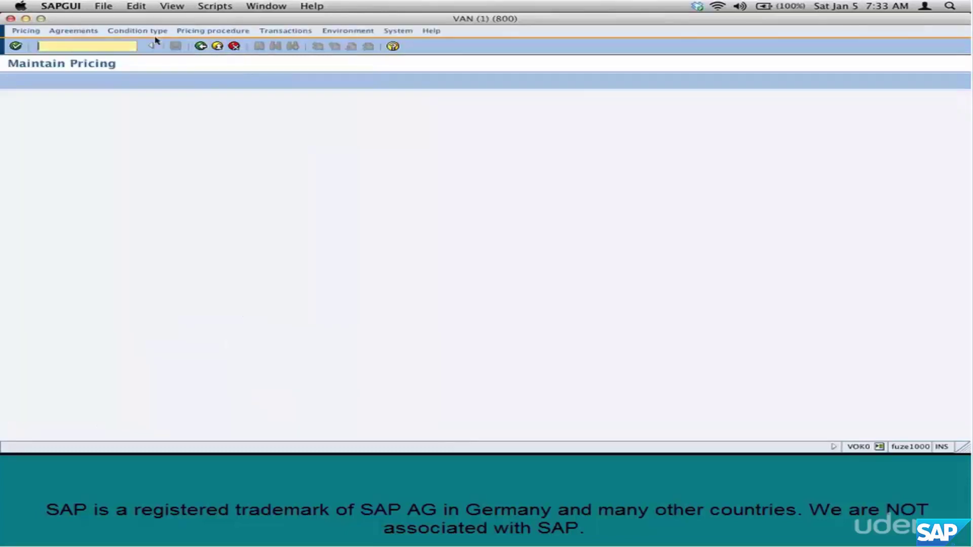
pyautogui.click(152, 30)
pyautogui.moveTo(202, 32)
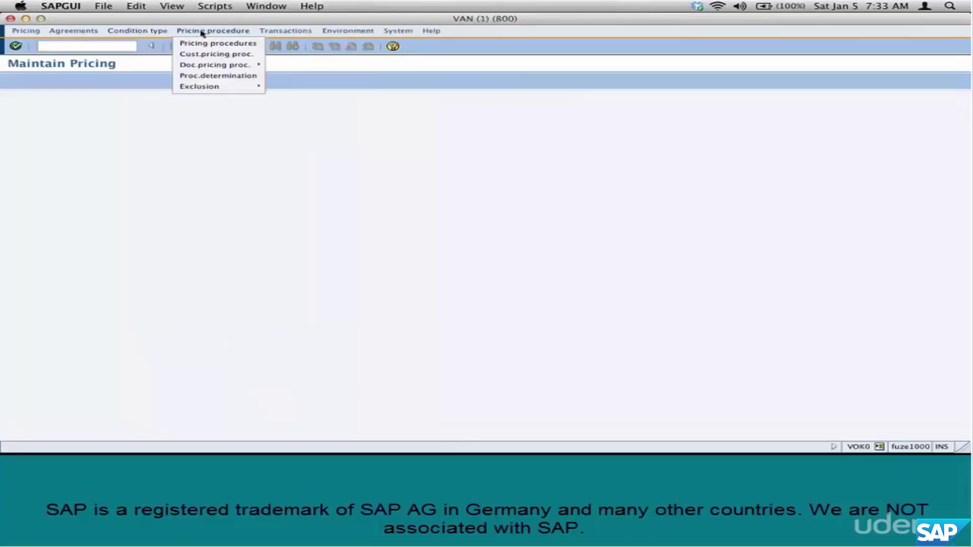